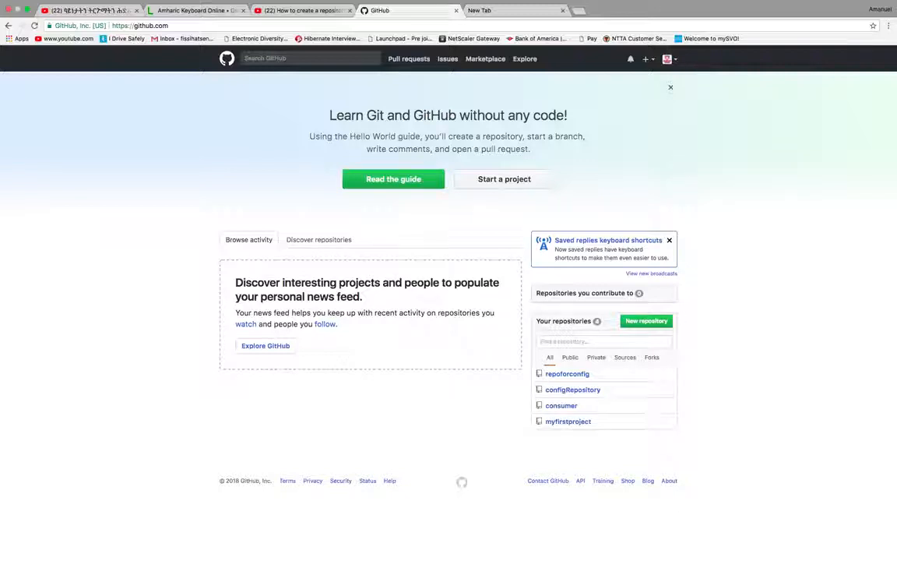
Step: Switch to Spring Tool Suite and search the Eclipse Marketplace for "git" to check the EGit - Git Integration for Eclipse entry
mouse_move(656, 554)
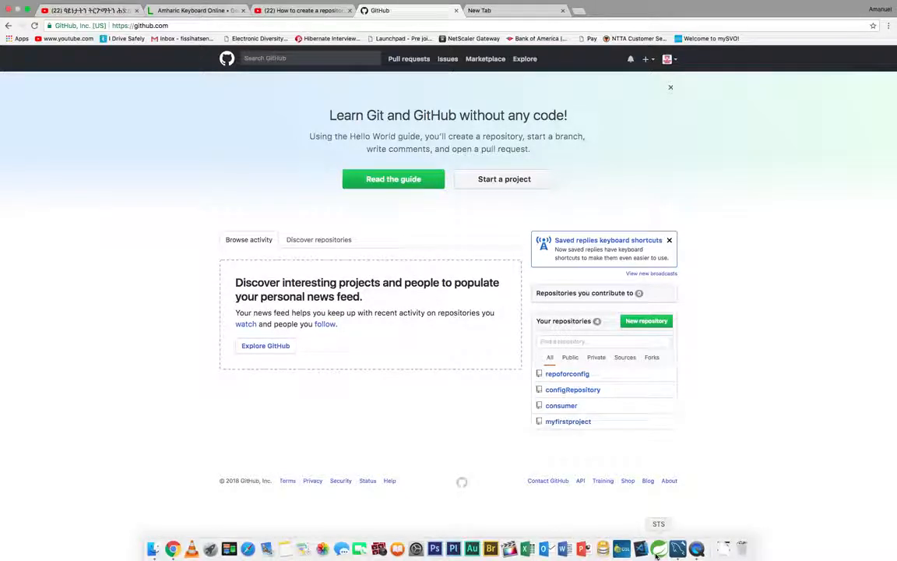
click(657, 554)
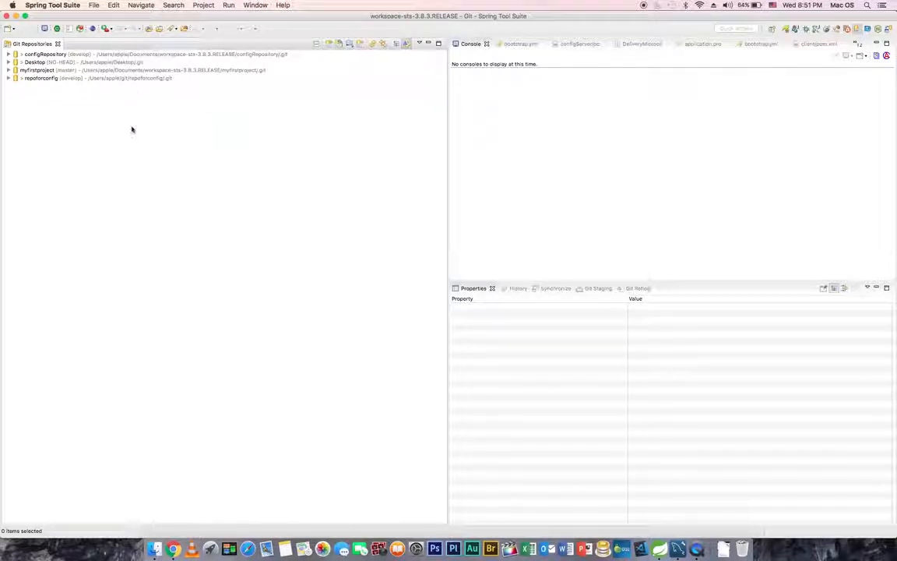
click(283, 5)
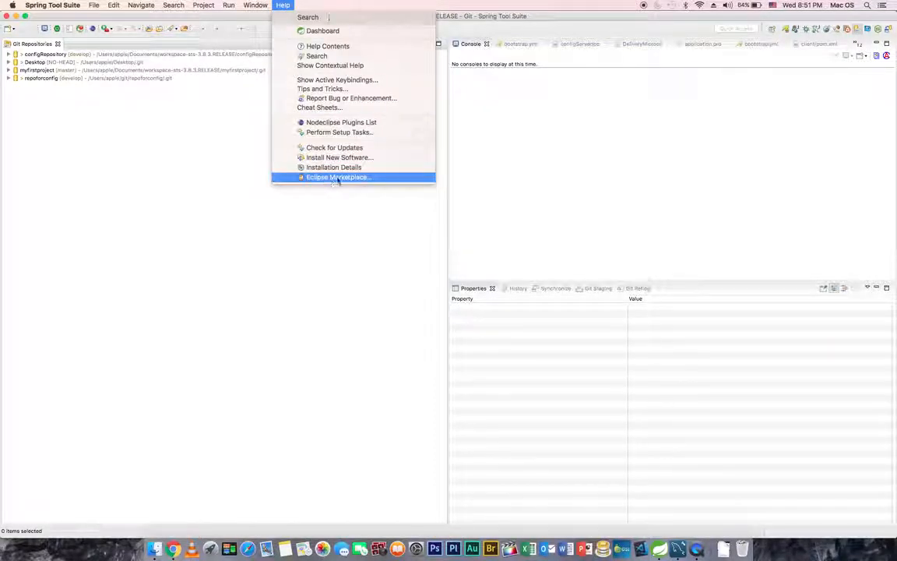
click(335, 179)
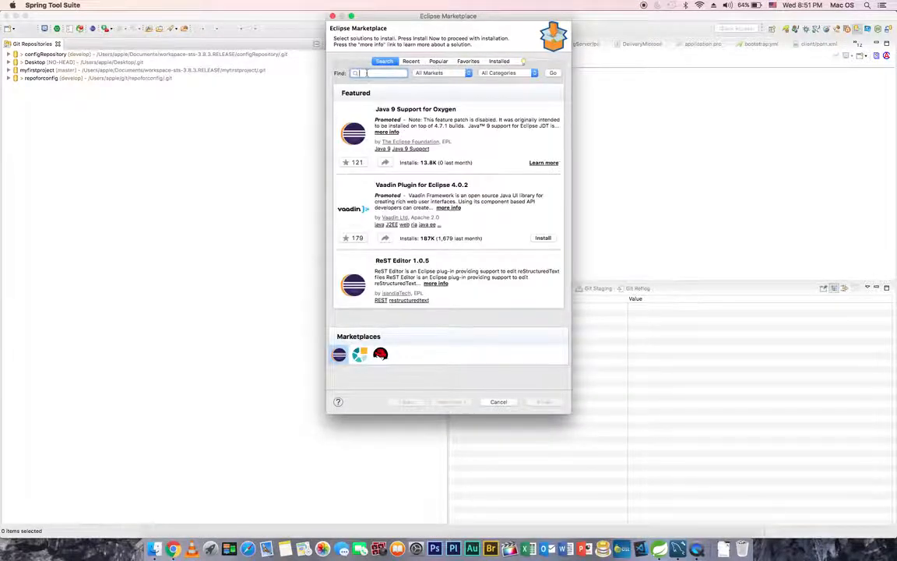
click(366, 74)
text(git)
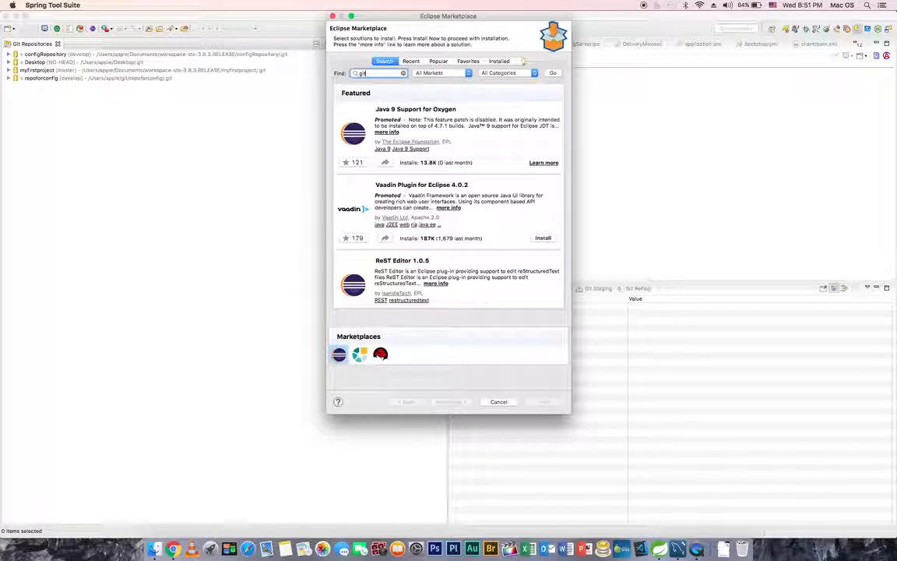
click(552, 73)
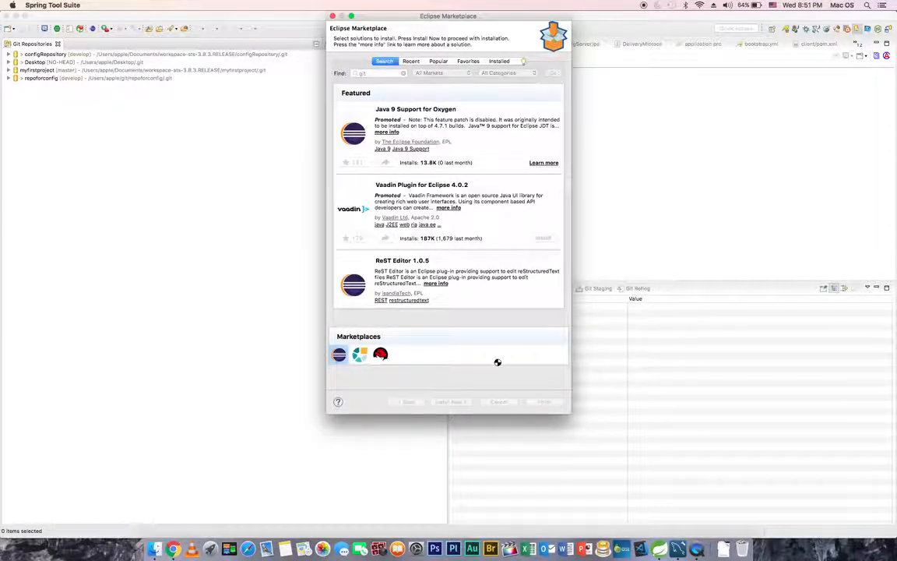
scroll(447, 235, down, 10)
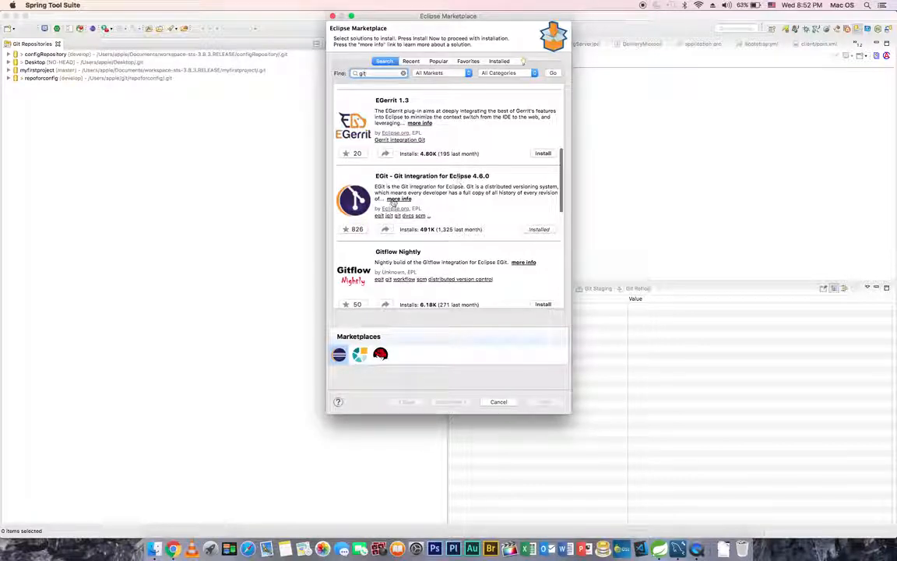
click(496, 402)
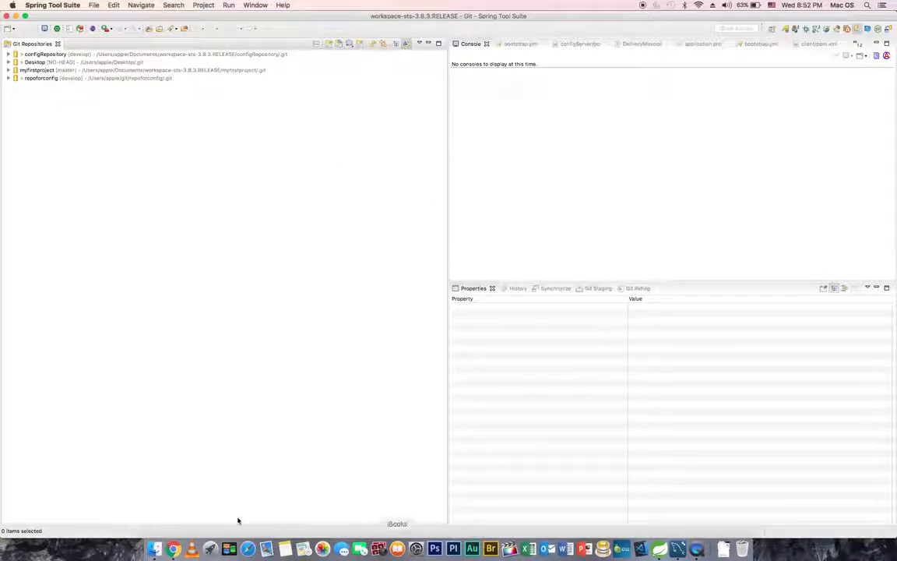
Step: Switch to GitHub in Chrome and create a new public repository named tutorialRepository
click(173, 548)
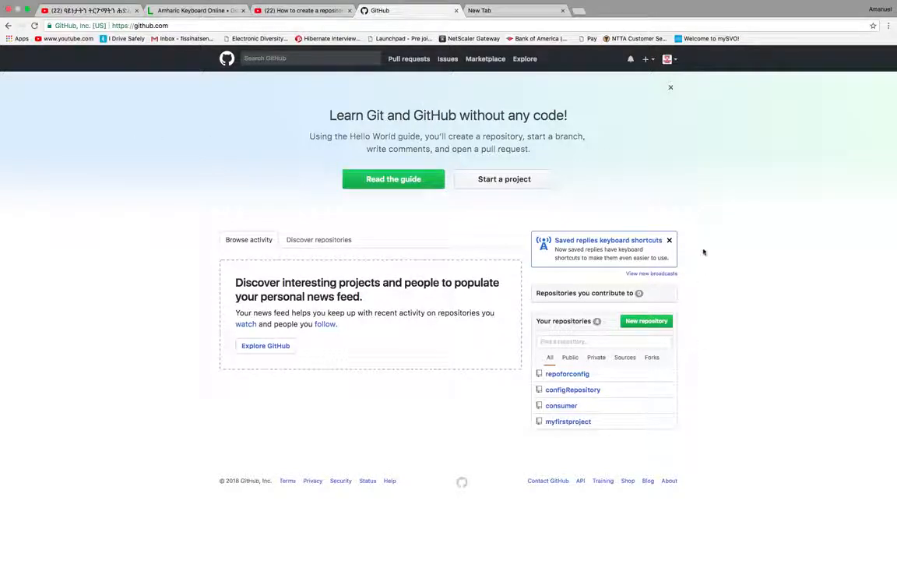
click(643, 323)
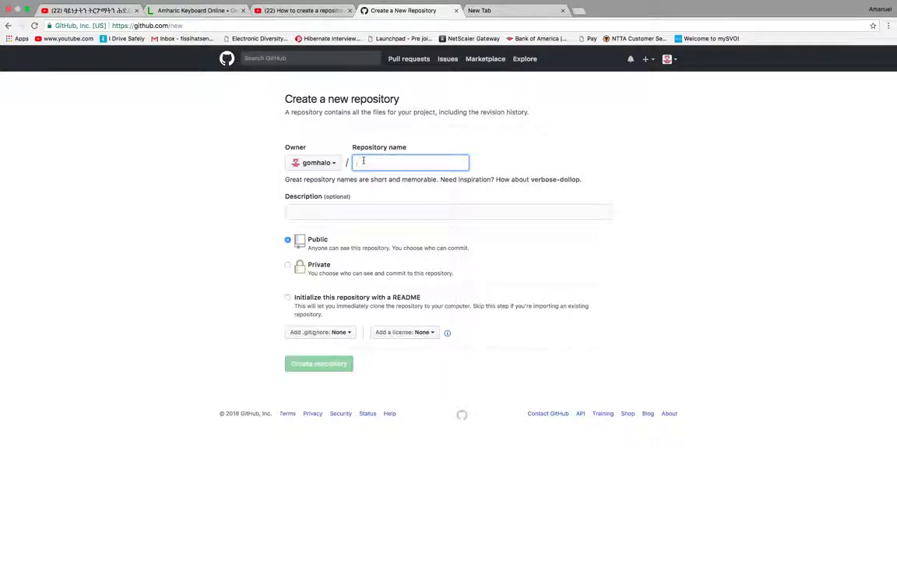
text(tutorial)
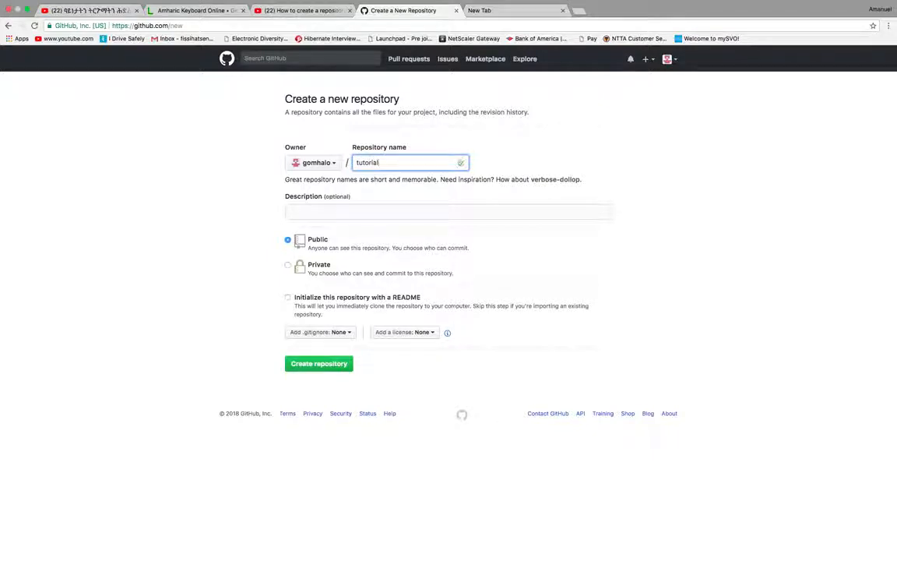
text(Repository)
click(325, 369)
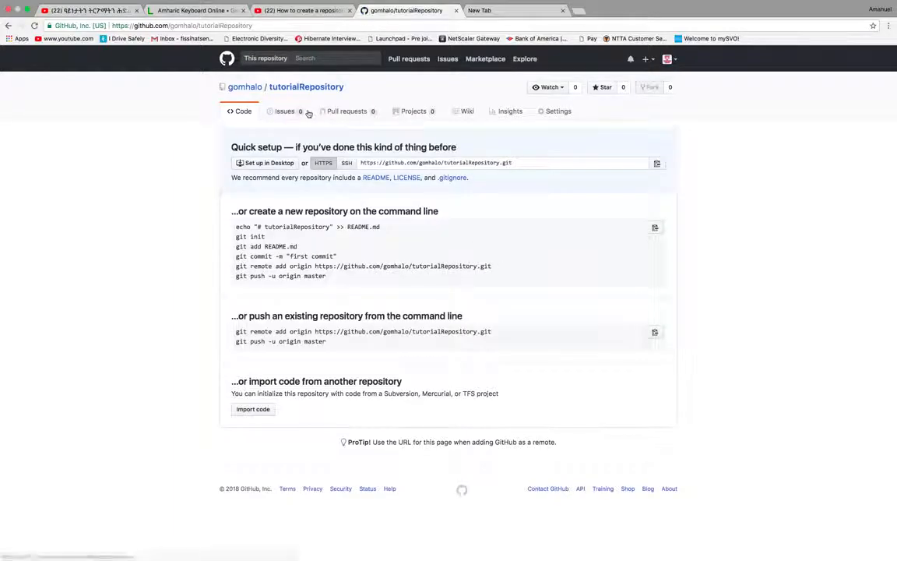
Step: Copy the new repository's web address and, in Spring Tool Suite, enter it with .git appended as the source URI for cloning
click(252, 27)
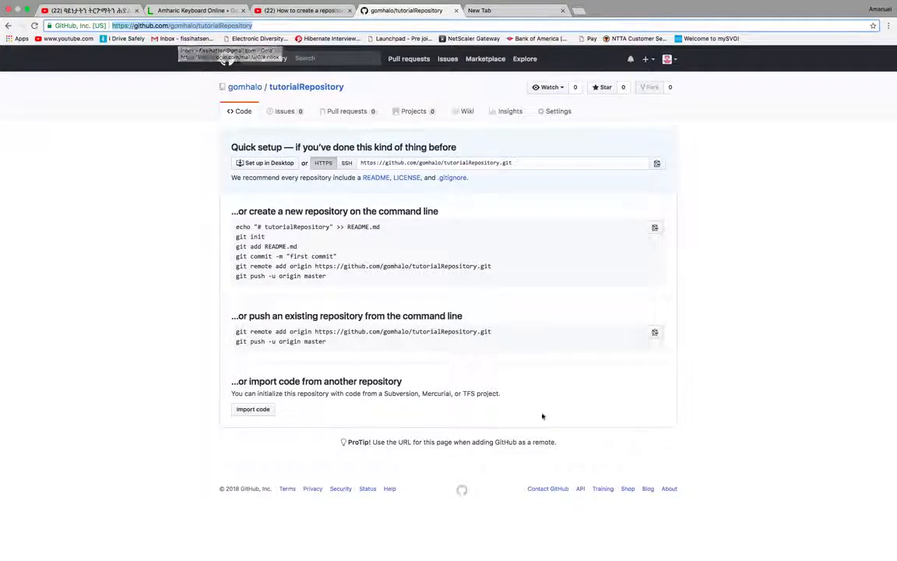
mouse_move(562, 550)
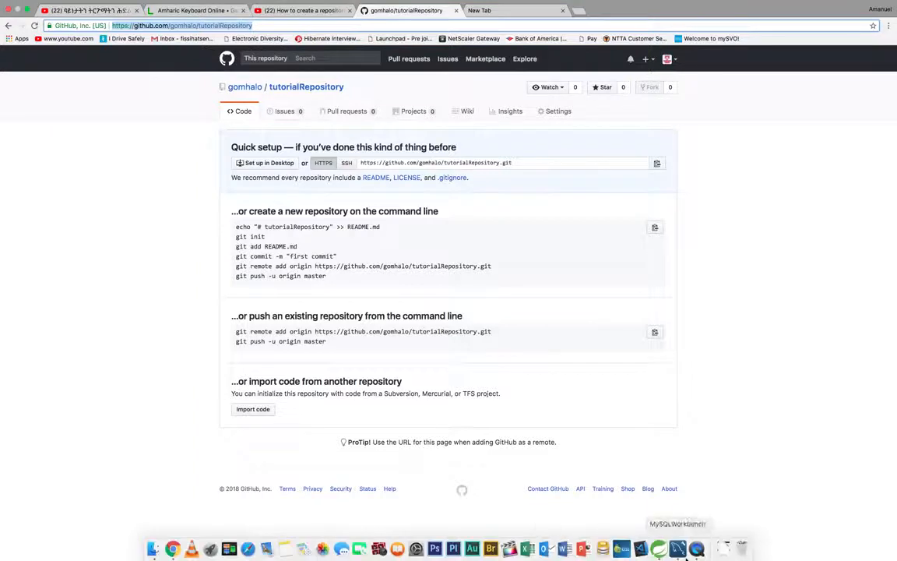
click(660, 549)
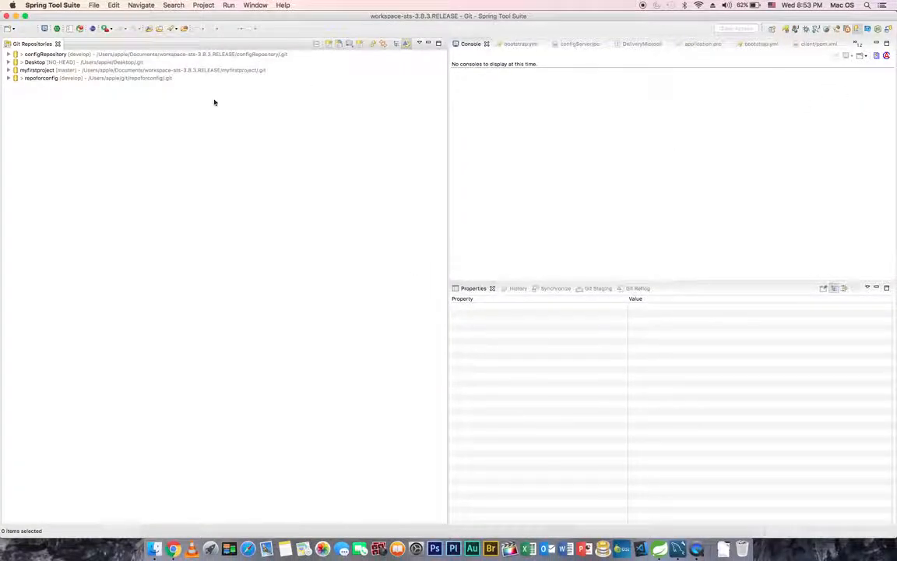
click(339, 45)
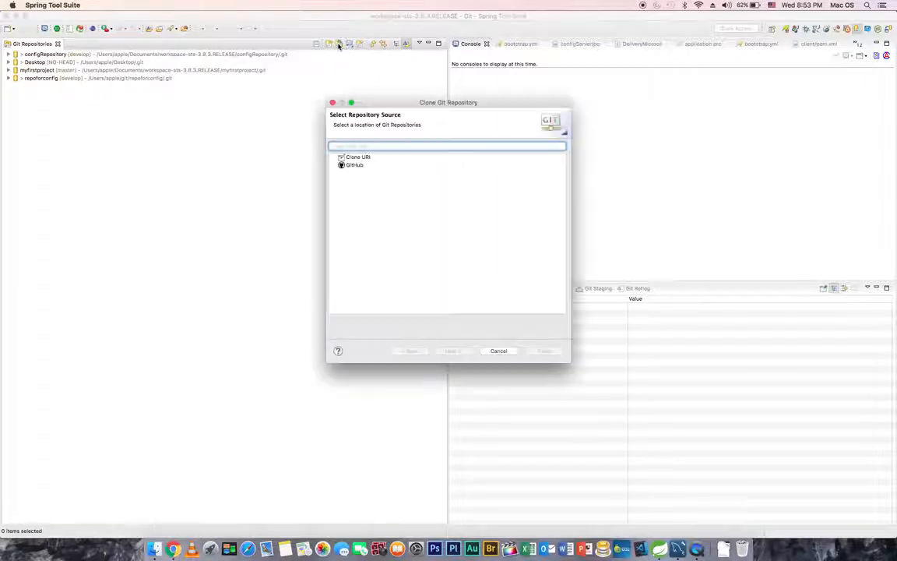
click(362, 157)
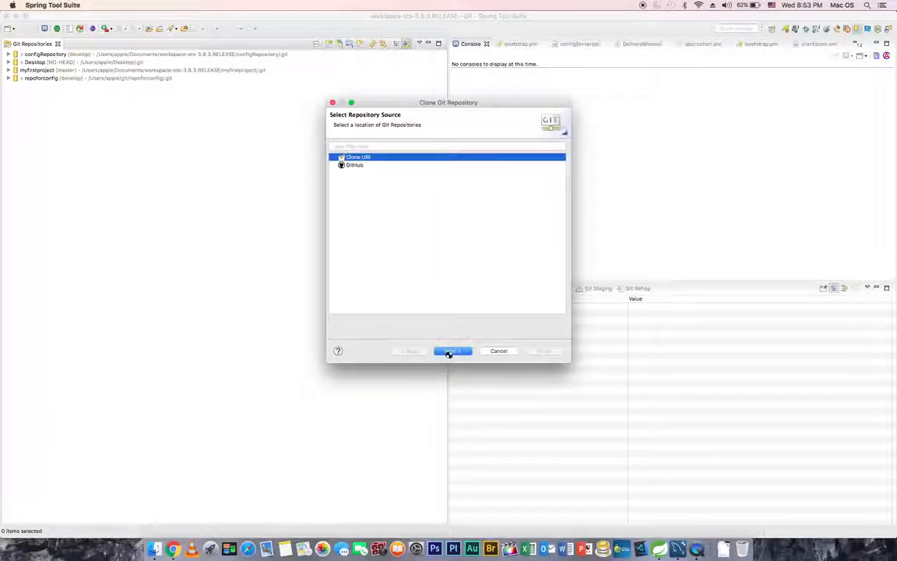
click(448, 352)
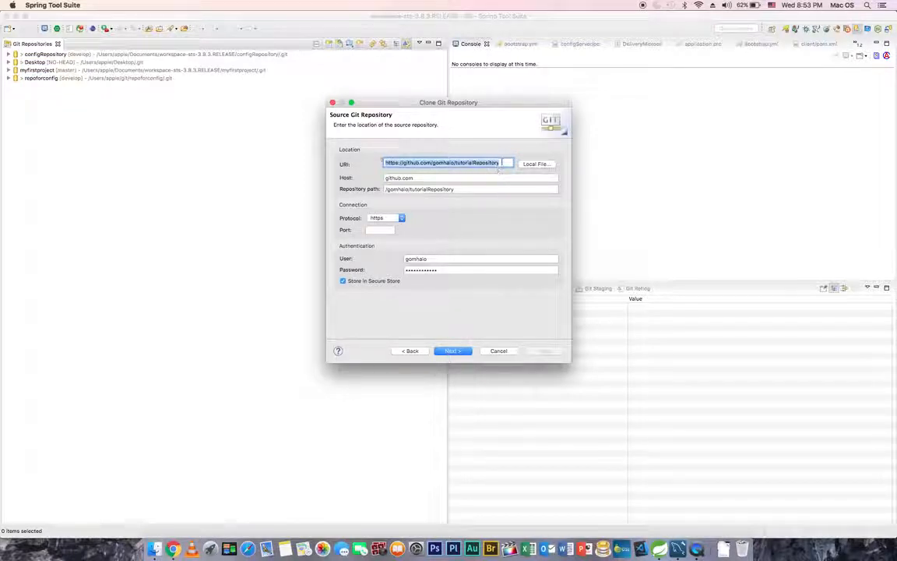
click(502, 163)
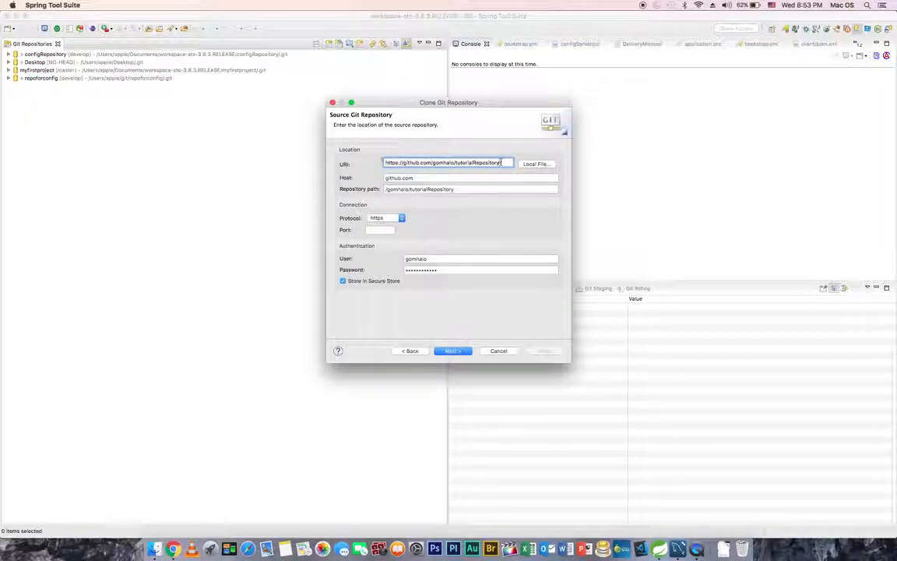
text(.git)
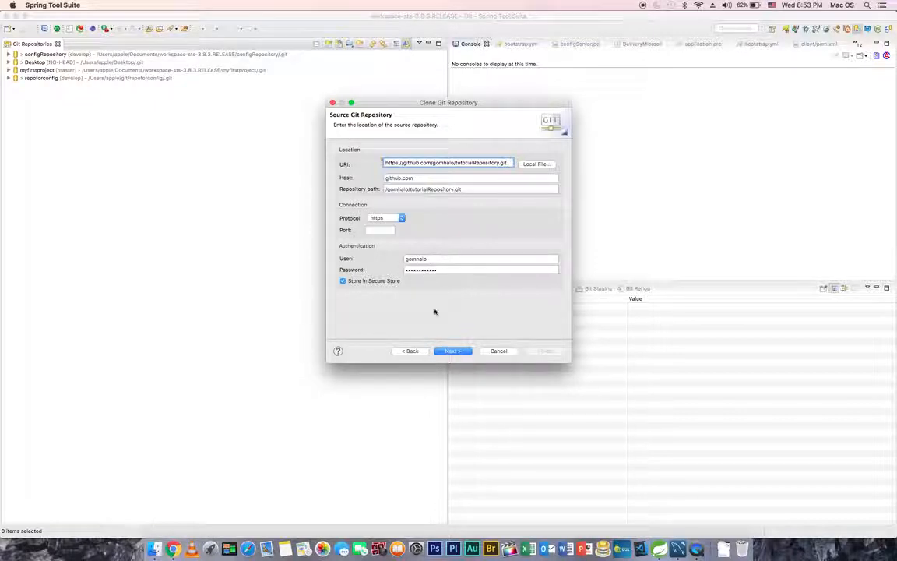
Step: Complete the clone into the local directory /Users/apple/git/tutorialRepository with the remote name origin
click(454, 351)
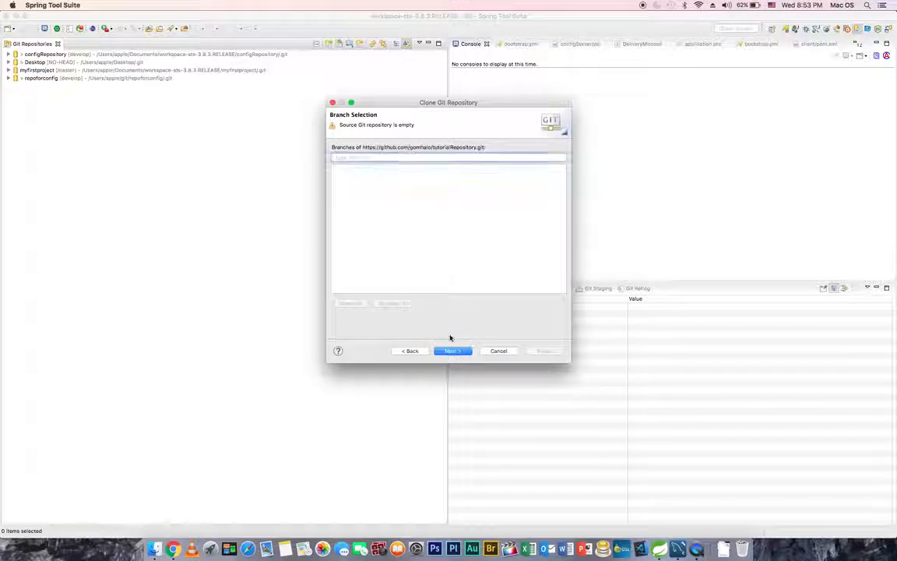
click(457, 350)
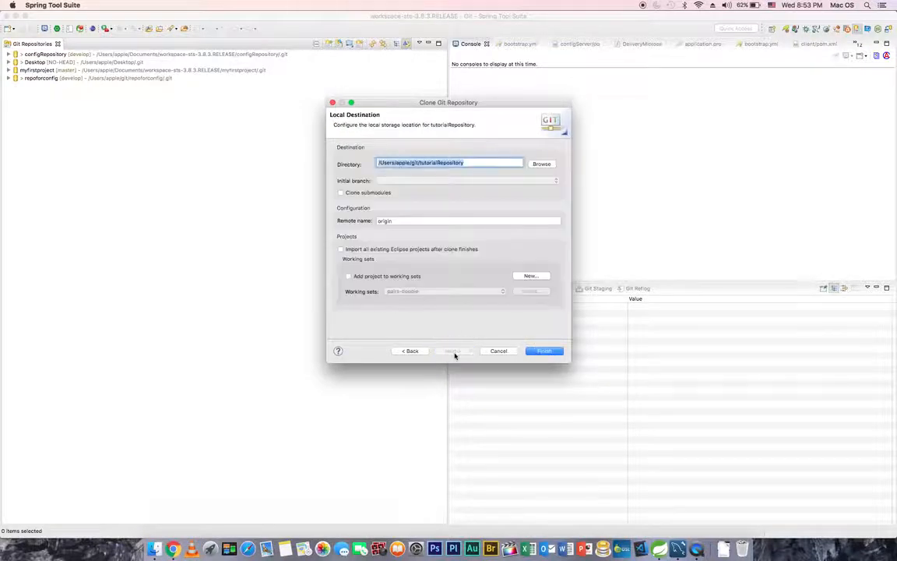
click(544, 351)
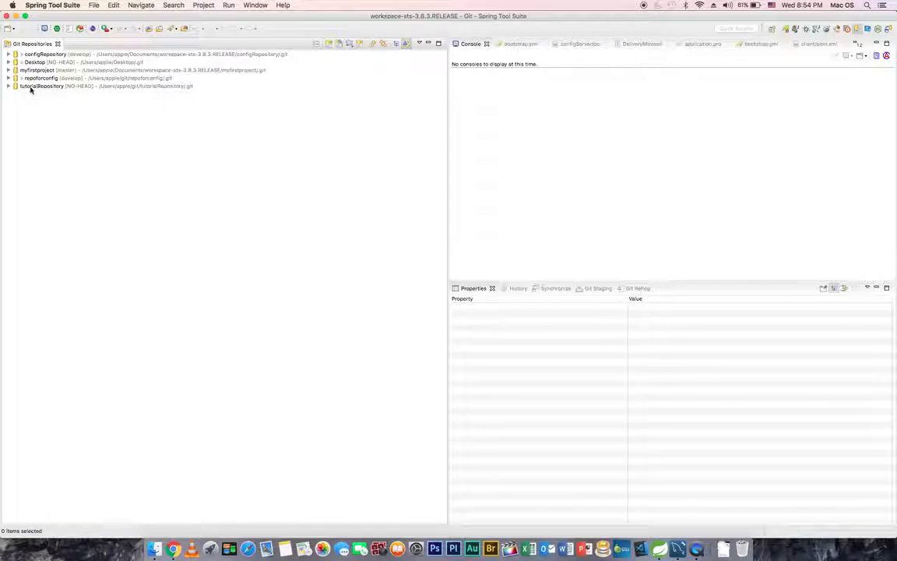
Step: Import the cloned tutorialRepository folder into the workspace as a project
click(30, 88)
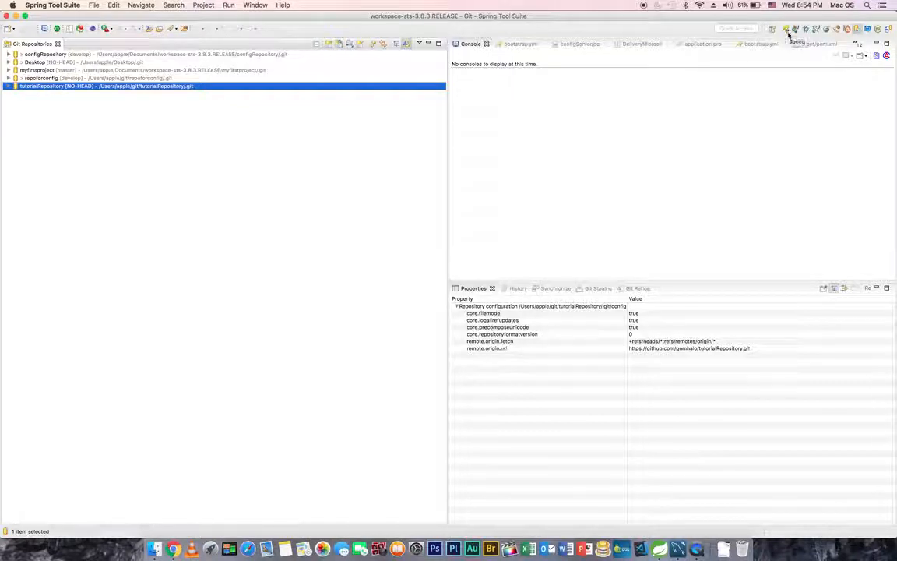
right_click(75, 88)
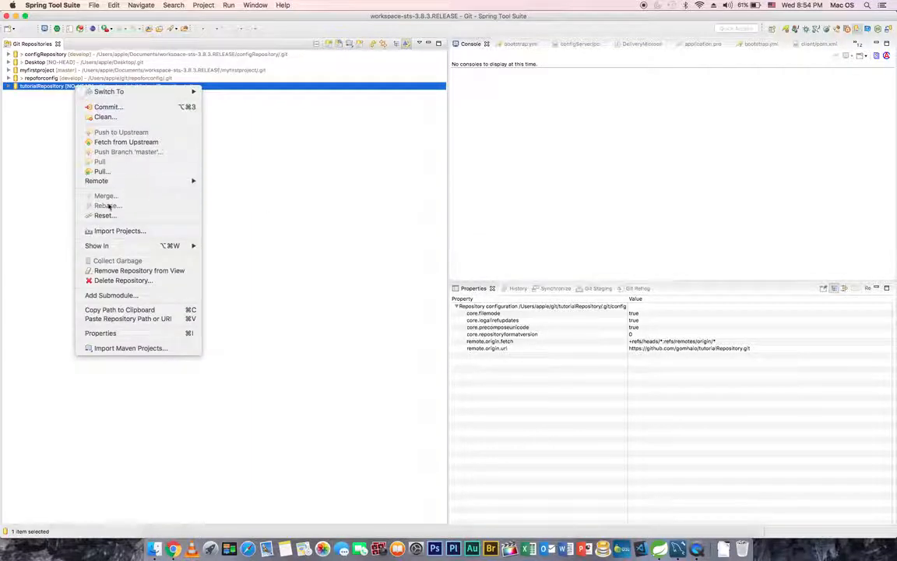
click(117, 230)
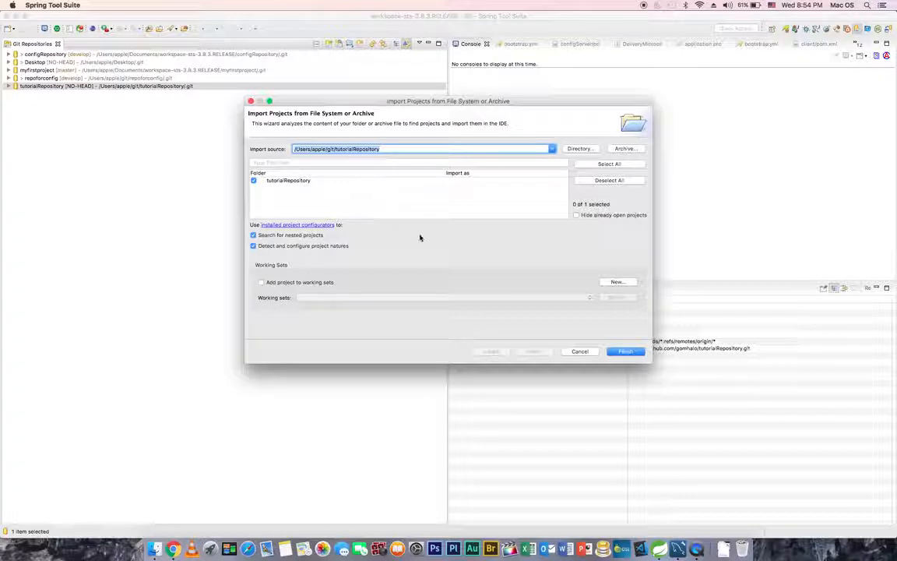
click(627, 355)
click(626, 353)
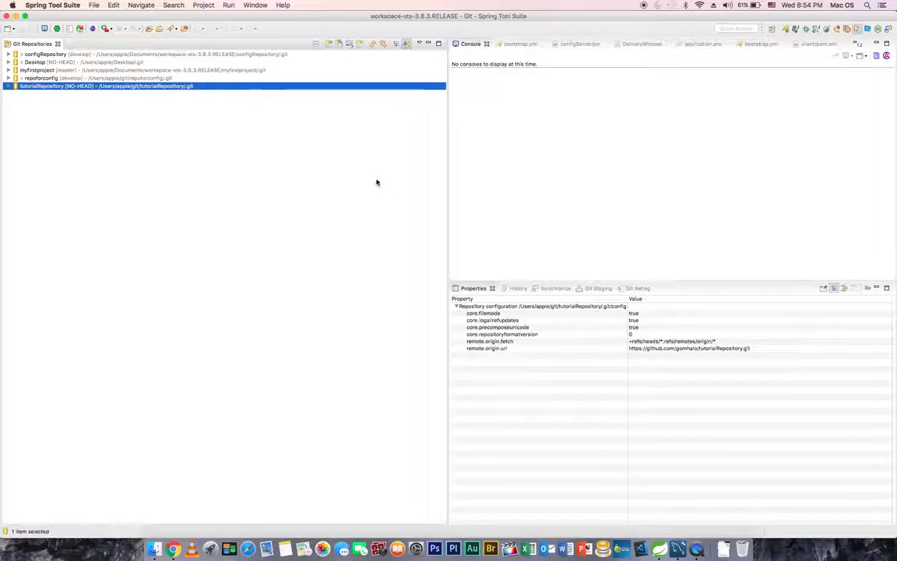
Step: Change to the Spring perspective and create a new file named application.properties in the tutorialRepository project
click(787, 29)
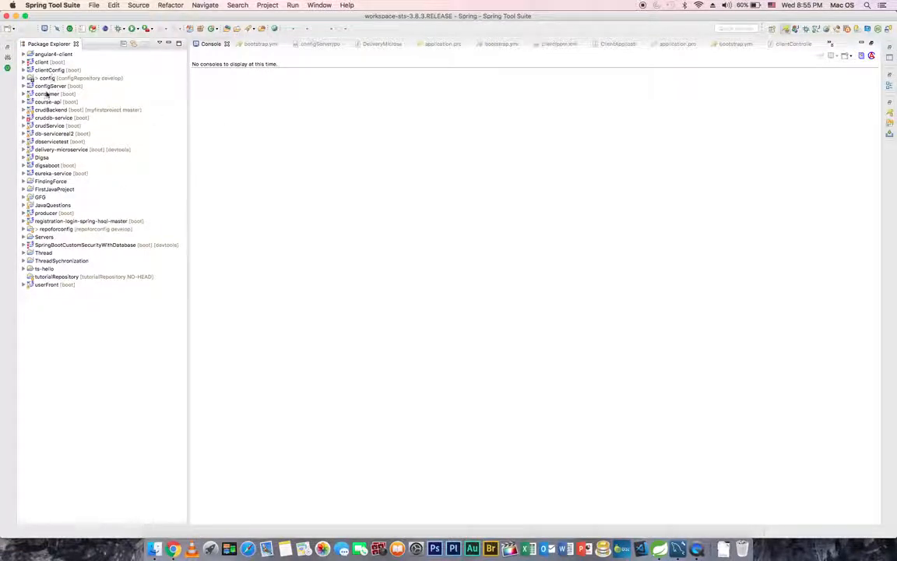
click(42, 277)
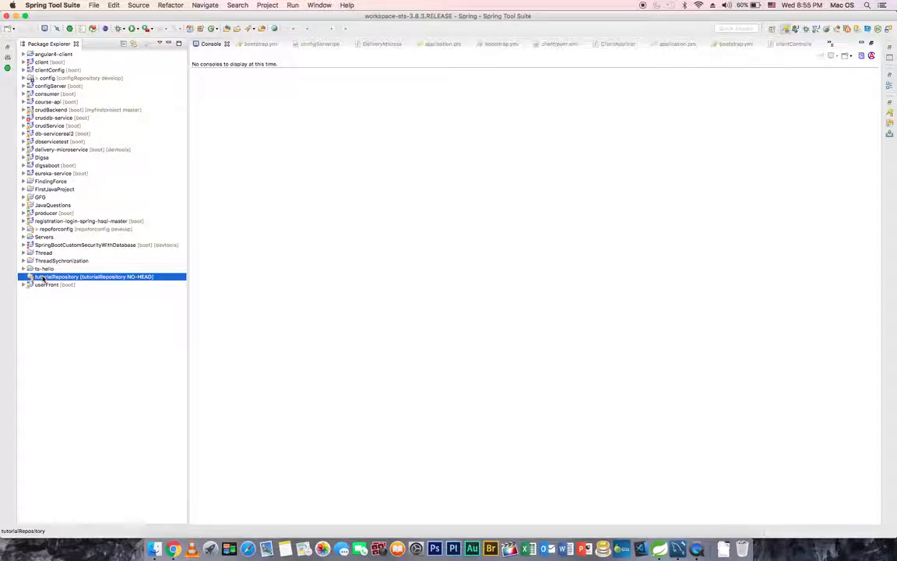
right_click(43, 278)
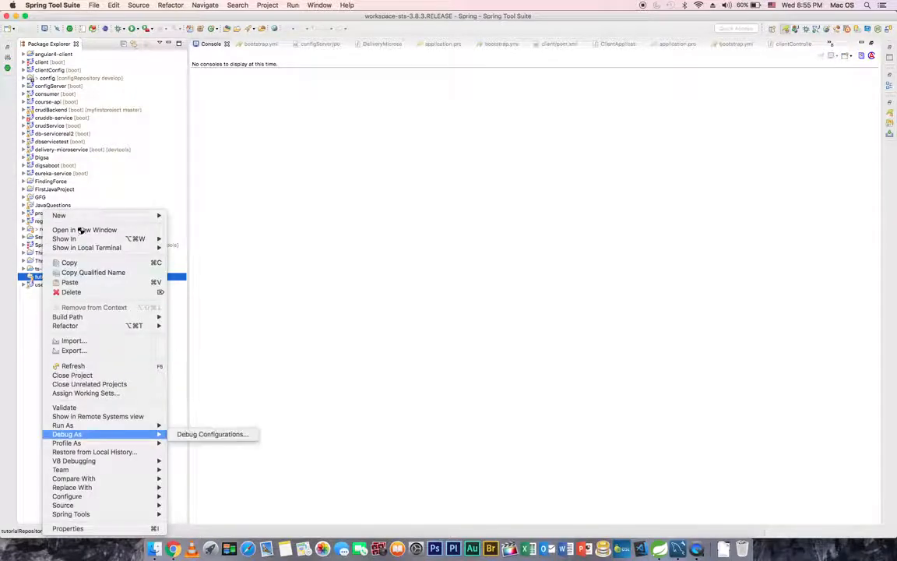
mouse_move(67, 215)
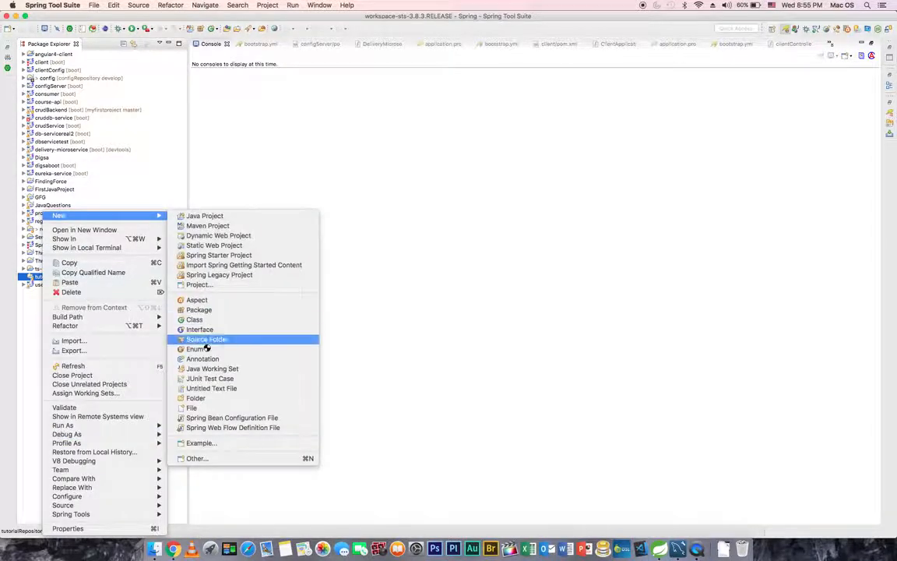
click(194, 408)
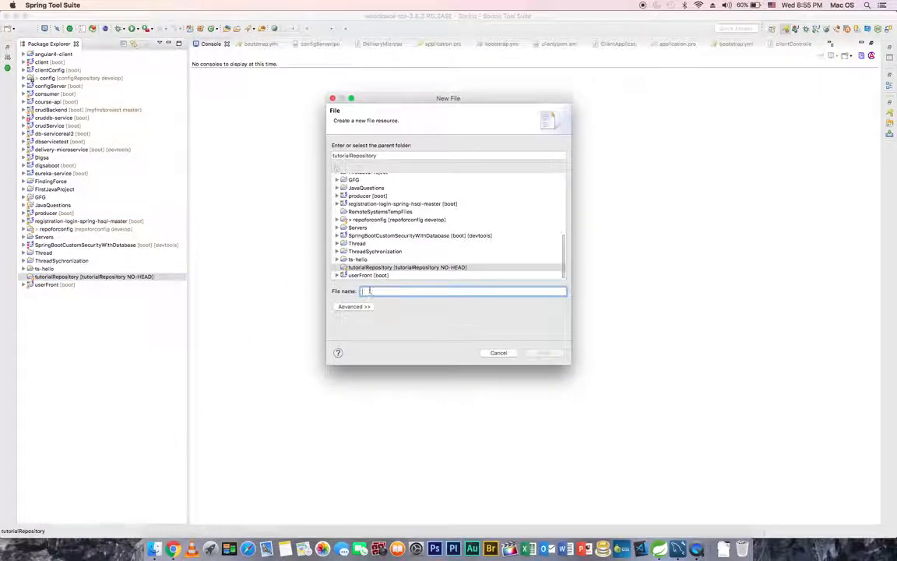
text(appl)
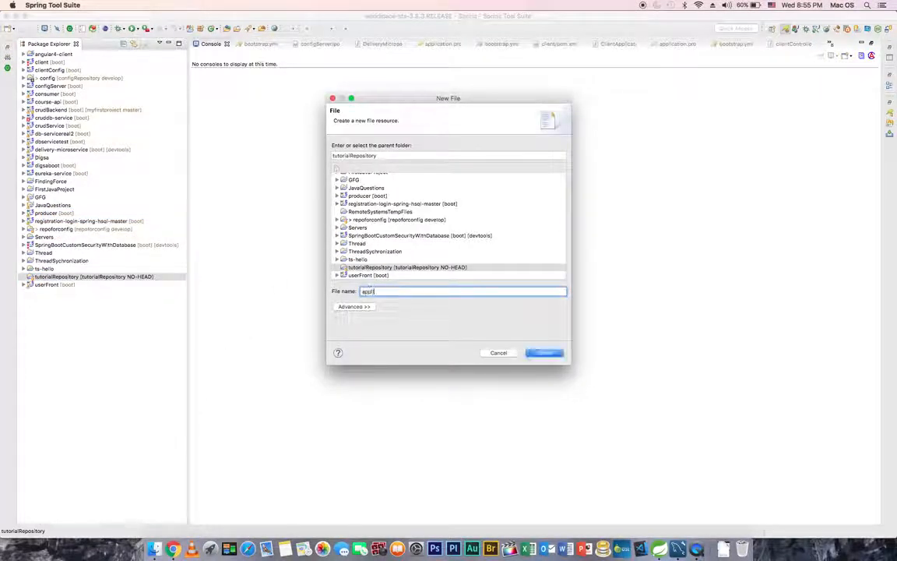
text(ication.properties)
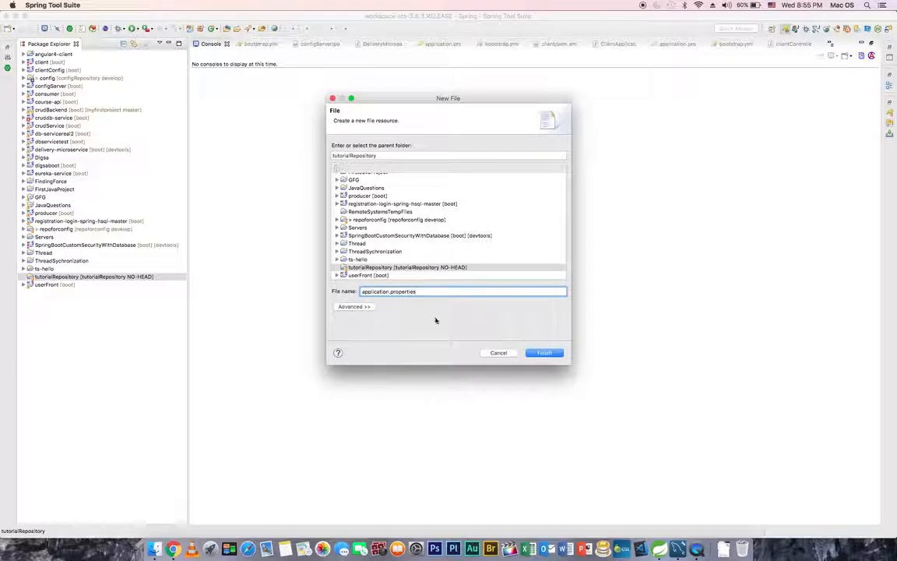
click(544, 352)
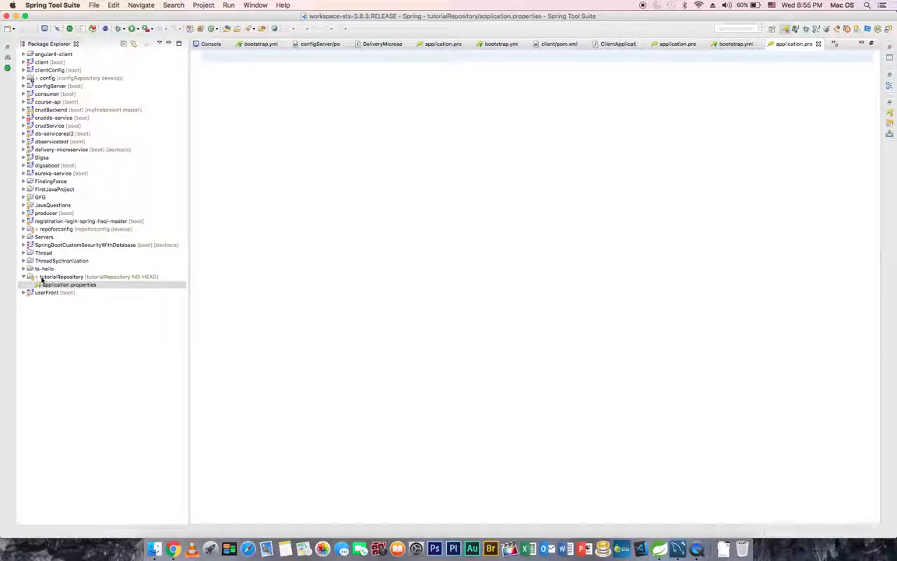
Step: Create a new folder named dev in the tutorialRepository project
right_click(41, 278)
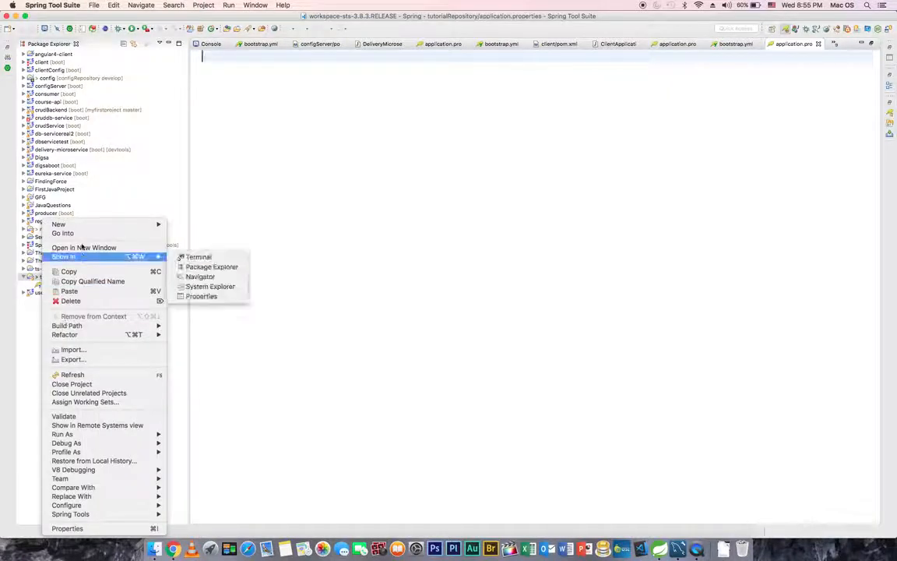
mouse_move(78, 224)
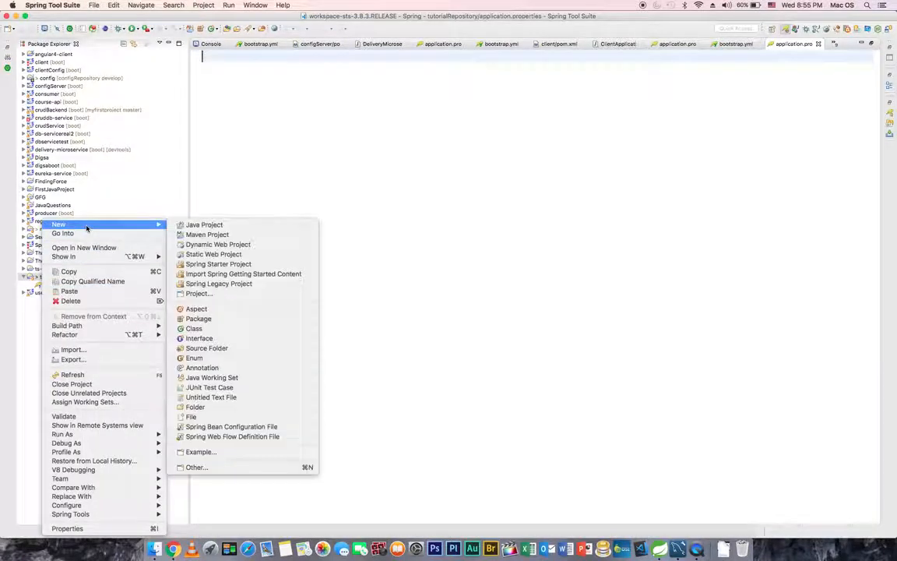
click(200, 408)
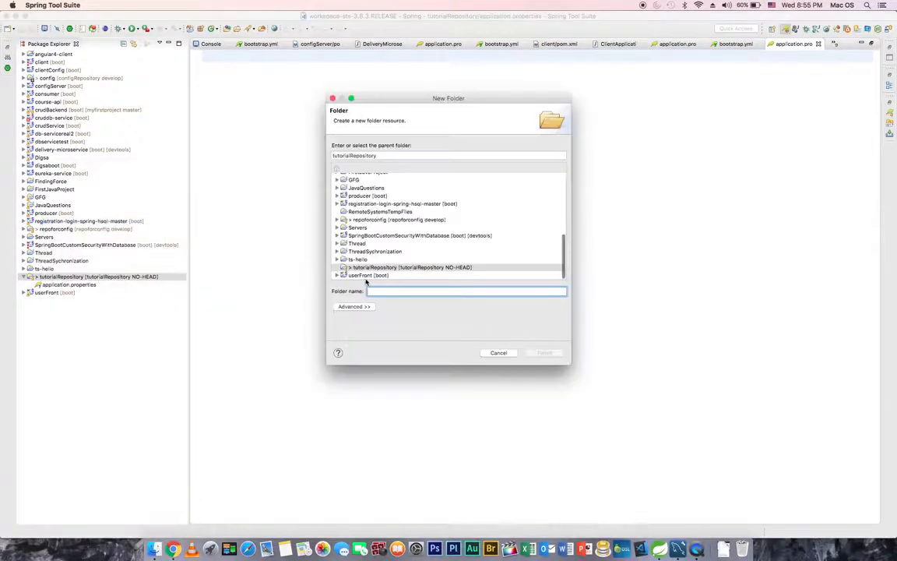
text(r)
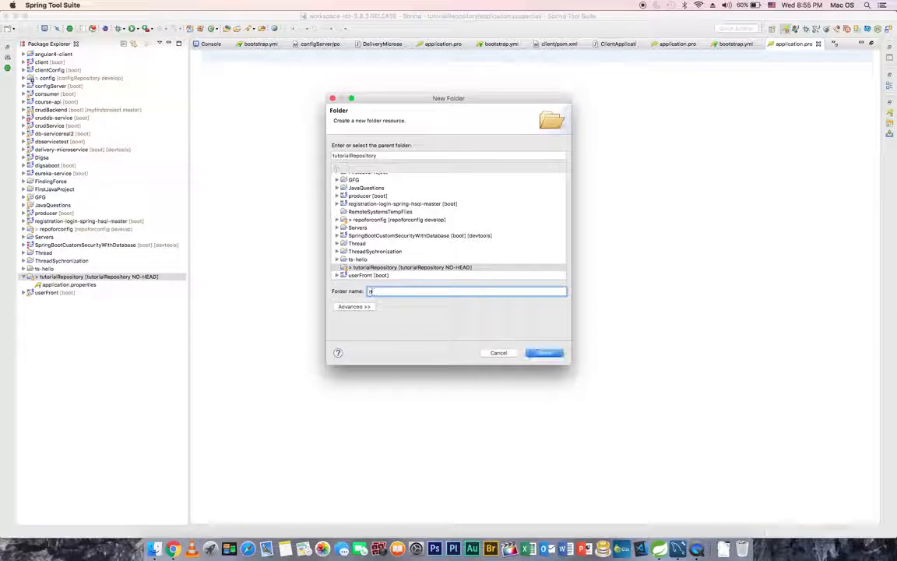
text(ev)
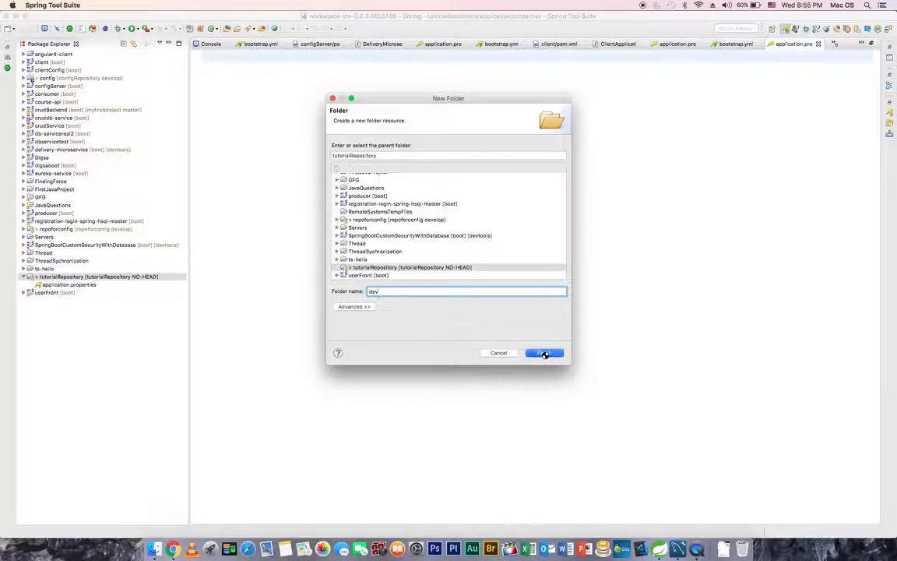
click(544, 353)
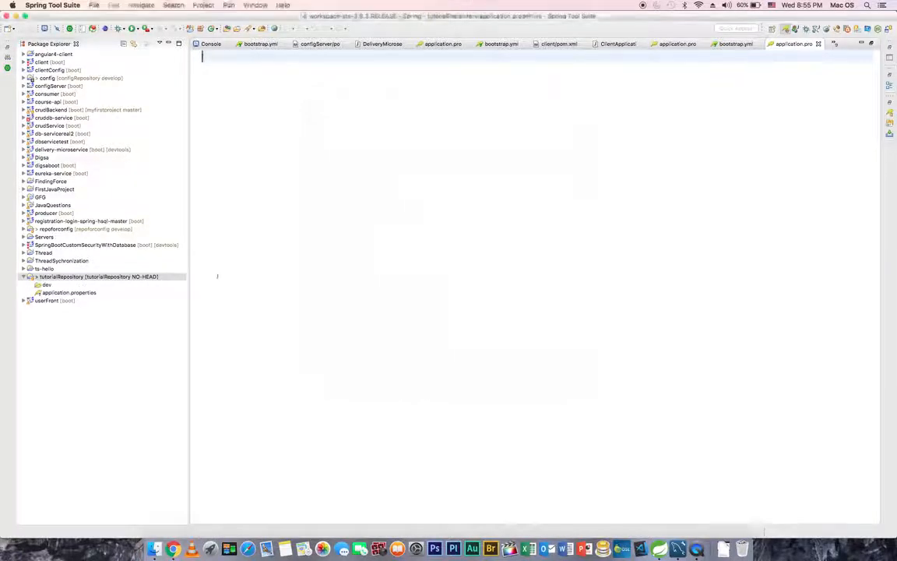
Step: Create a second folder named qa directly under the tutorialRepository project
right_click(69, 278)
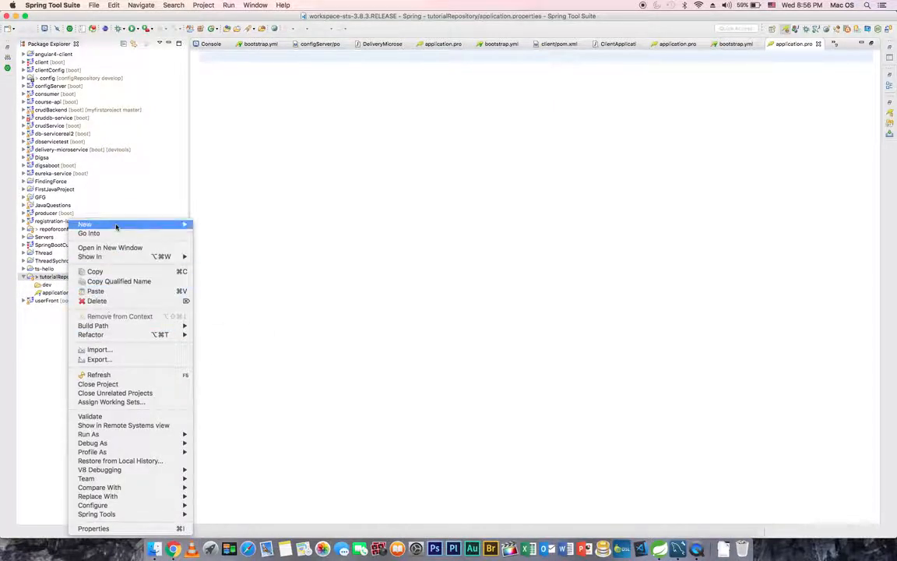
mouse_move(116, 226)
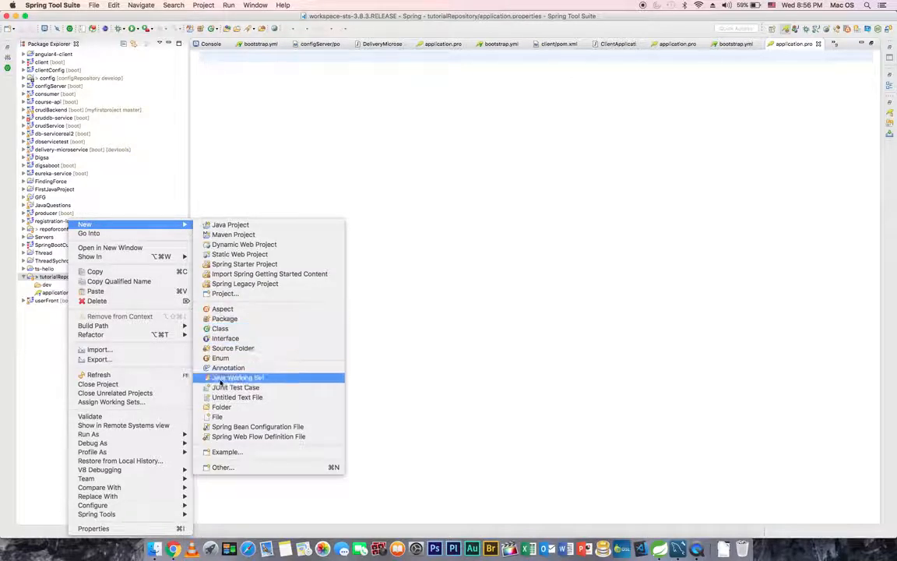
click(218, 407)
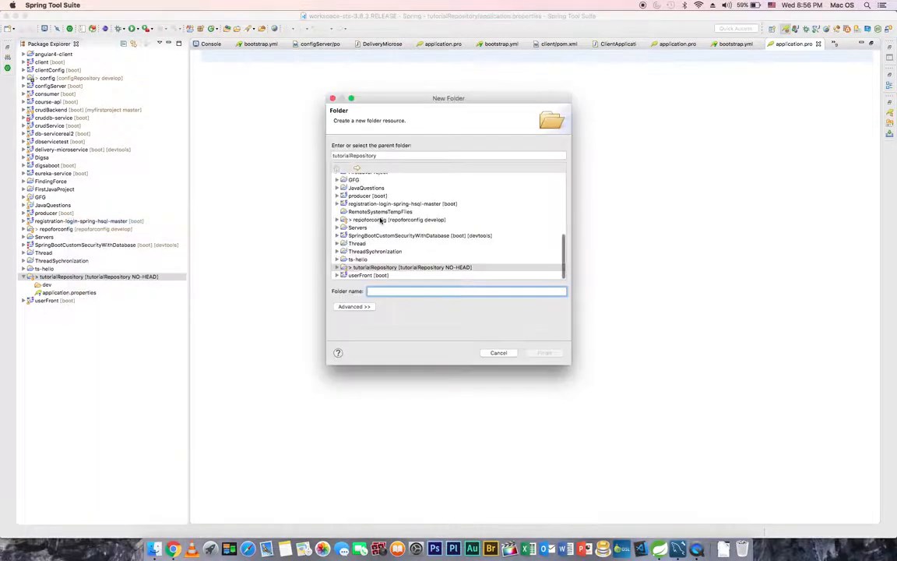
text(qa)
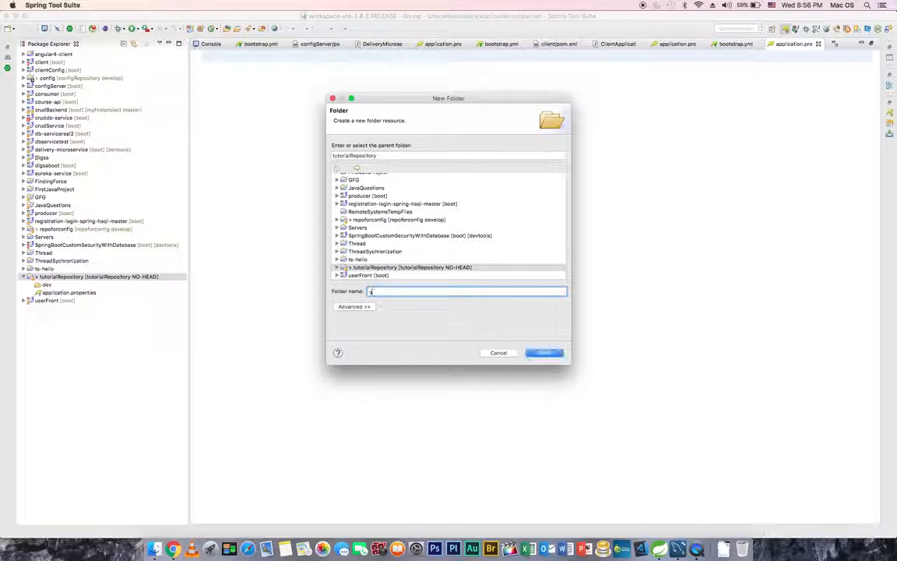
click(551, 354)
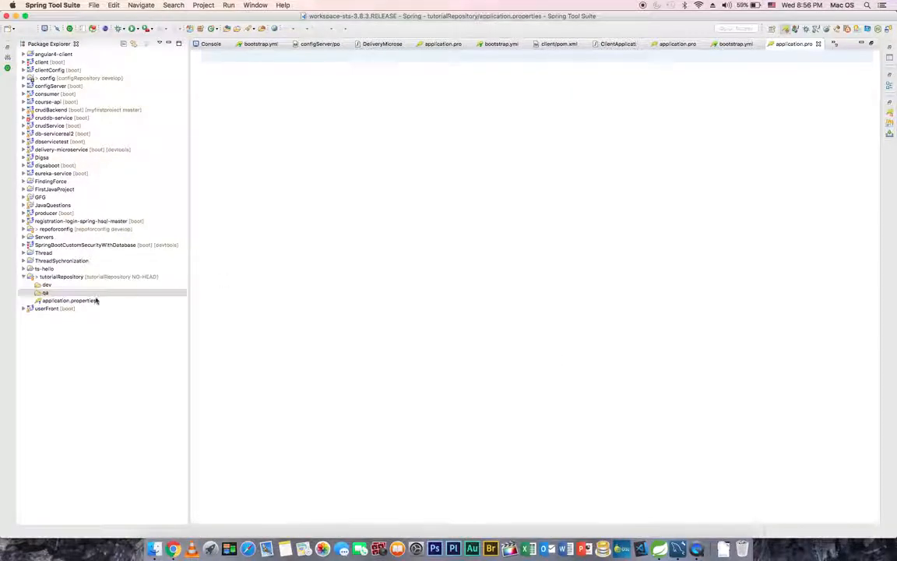
Step: Add the line url=andkkkkk to tutorialRepository's application.properties file and save it
click(46, 285)
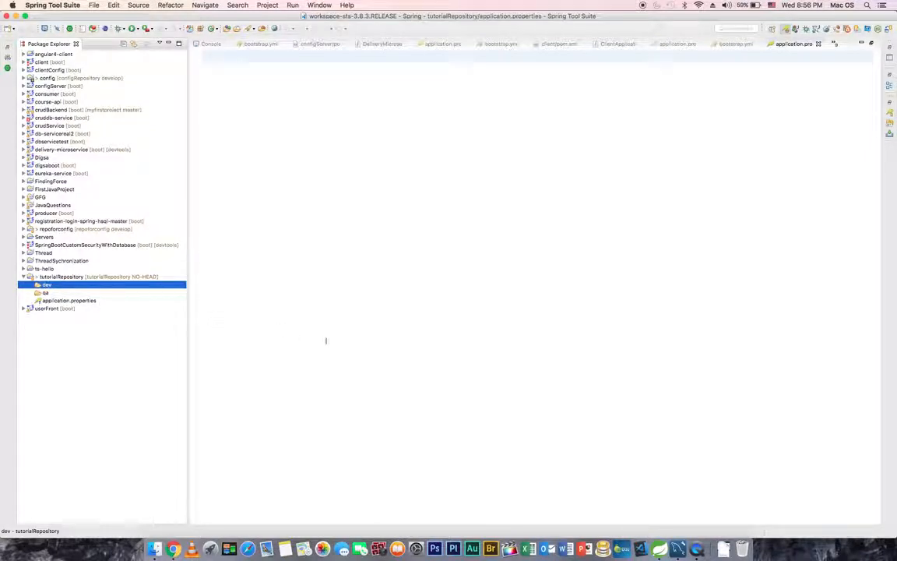
click(53, 277)
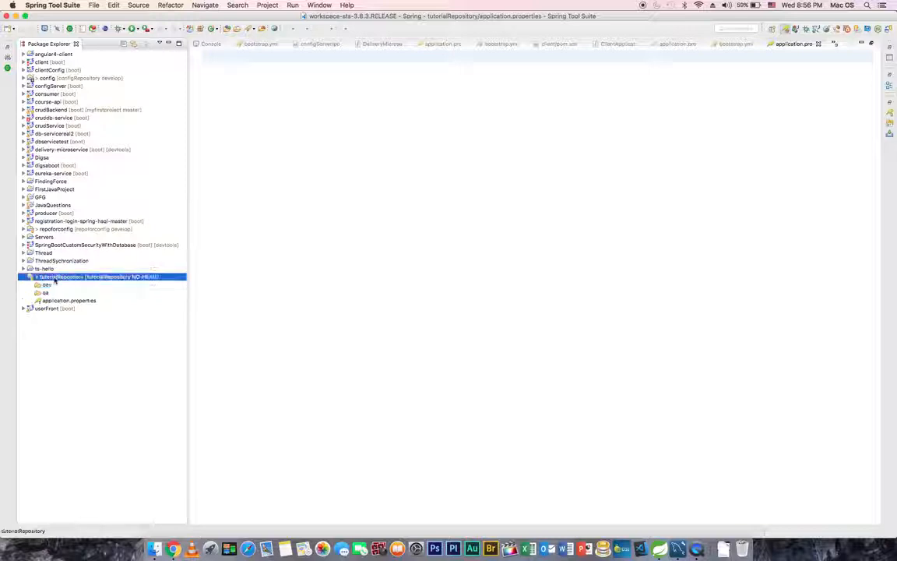
double_click(60, 301)
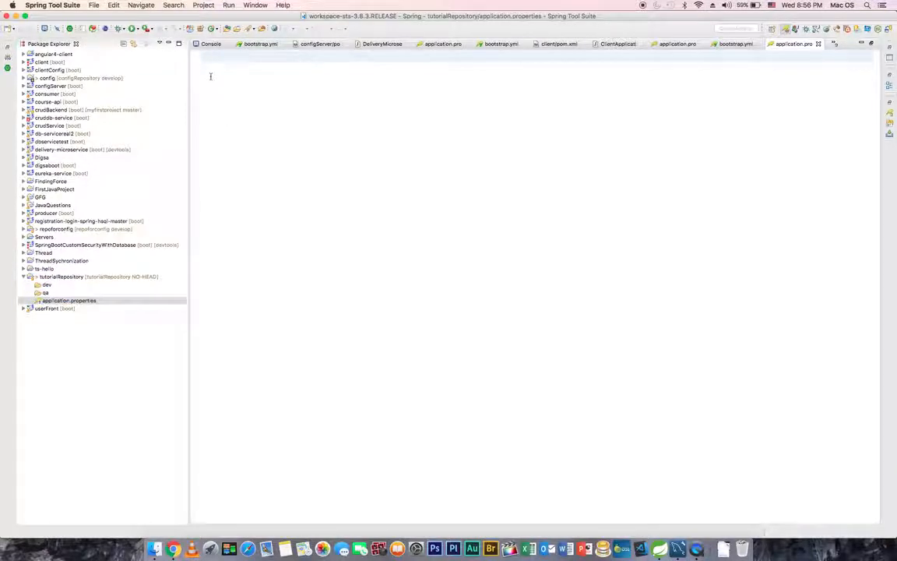
text(url)
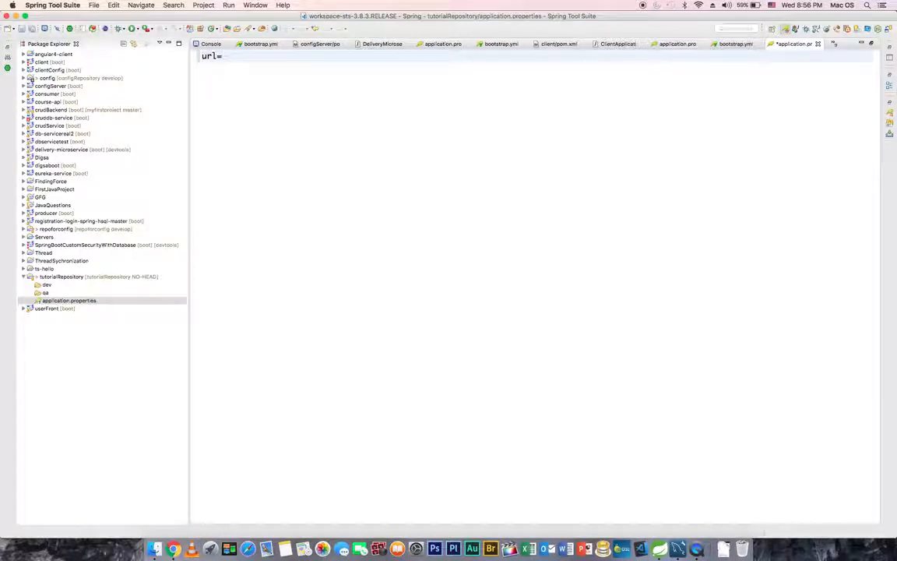
text(=andkkkkk)
click(32, 29)
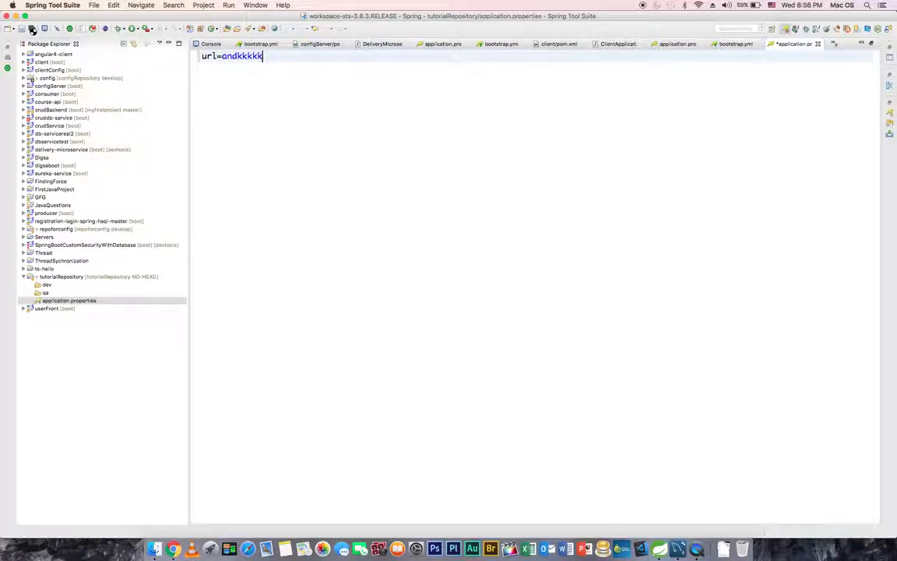
Step: Start a Git commit for the tutorialRepository project and stage application.properties
click(56, 277)
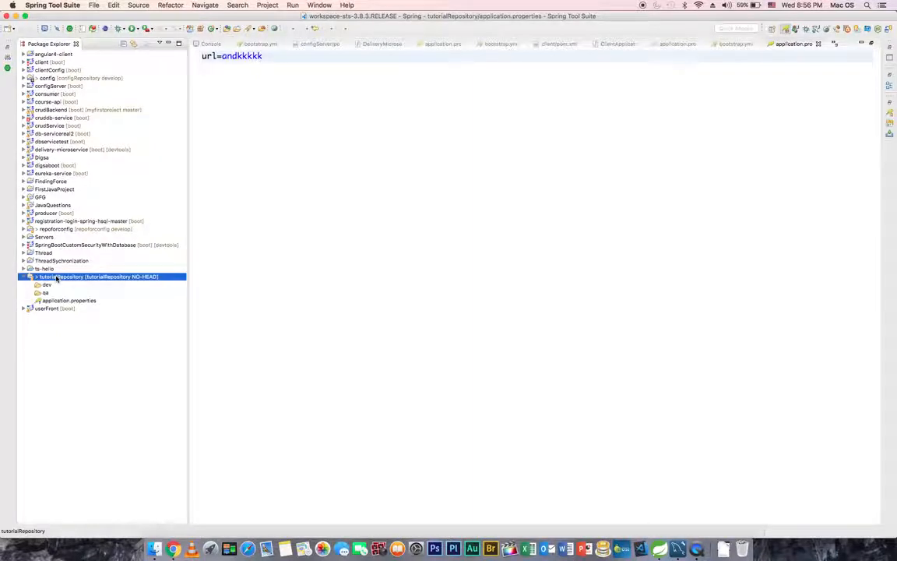
right_click(57, 279)
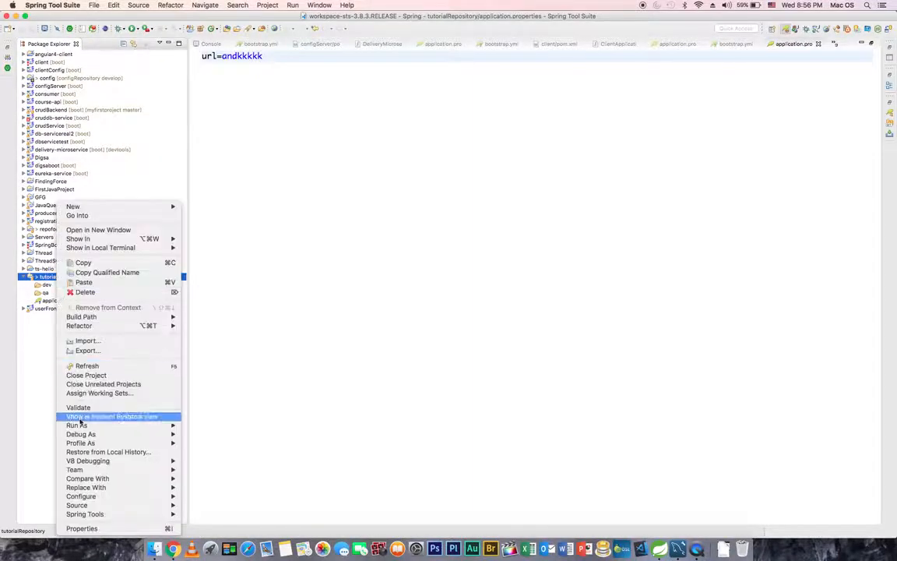
mouse_move(79, 470)
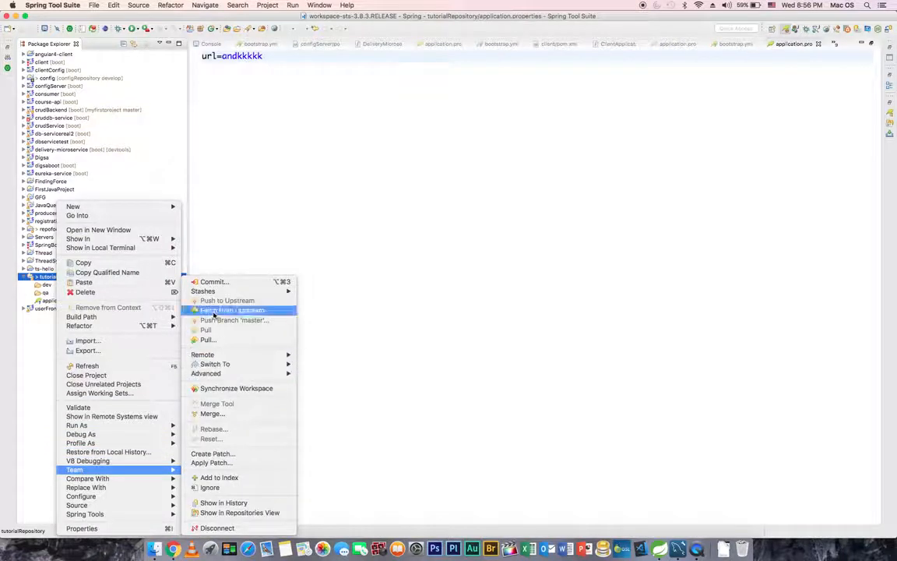
click(219, 282)
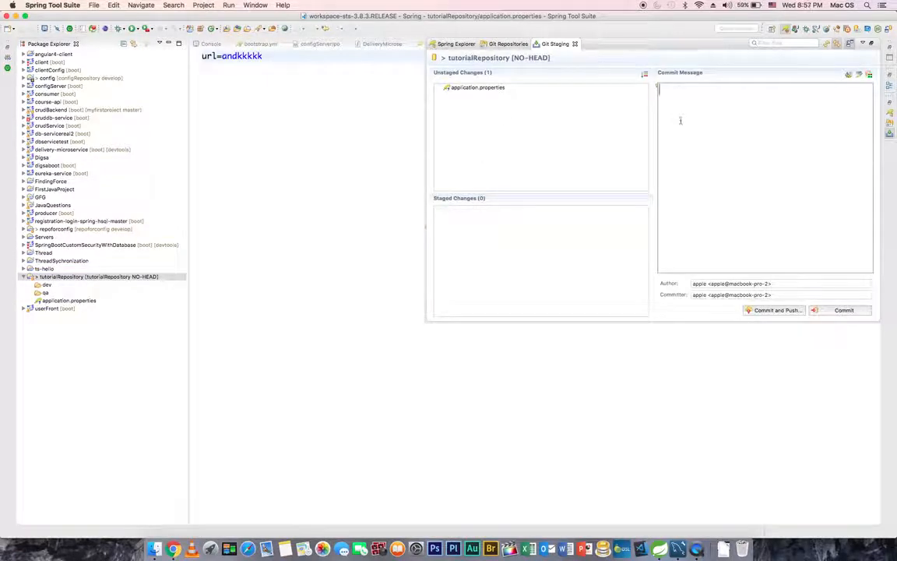
click(480, 88)
drag(481, 88, 476, 254)
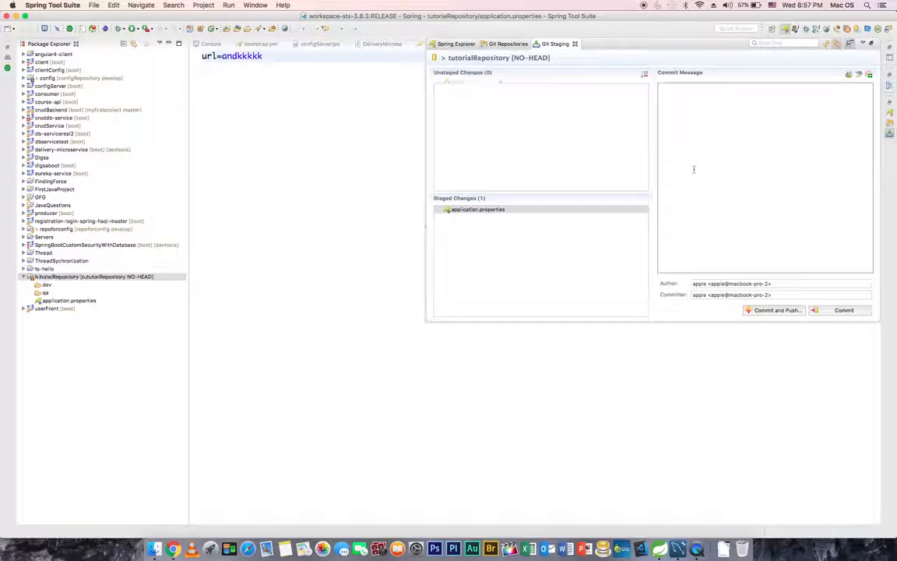
Step: Commit the staged file with the message "property updated" and choose to push it as well
click(692, 119)
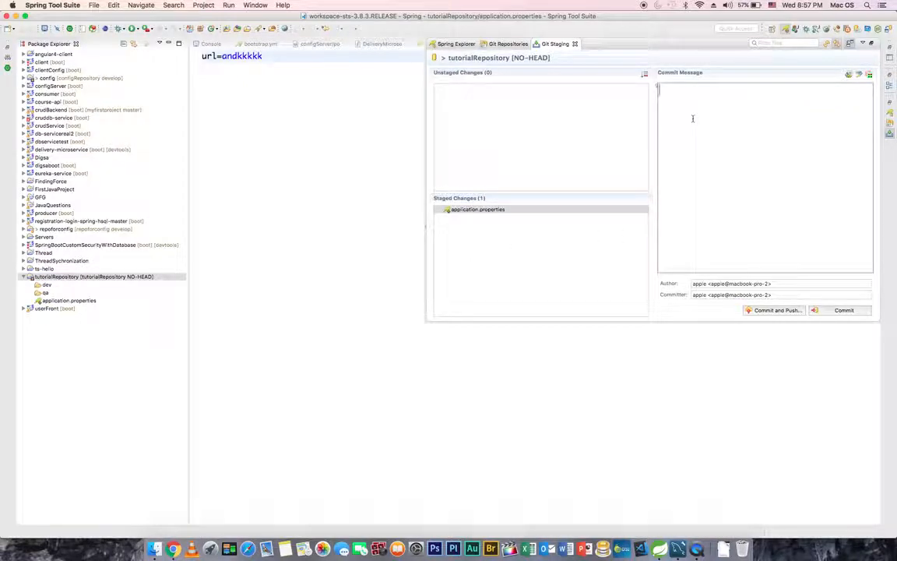
text(property updated)
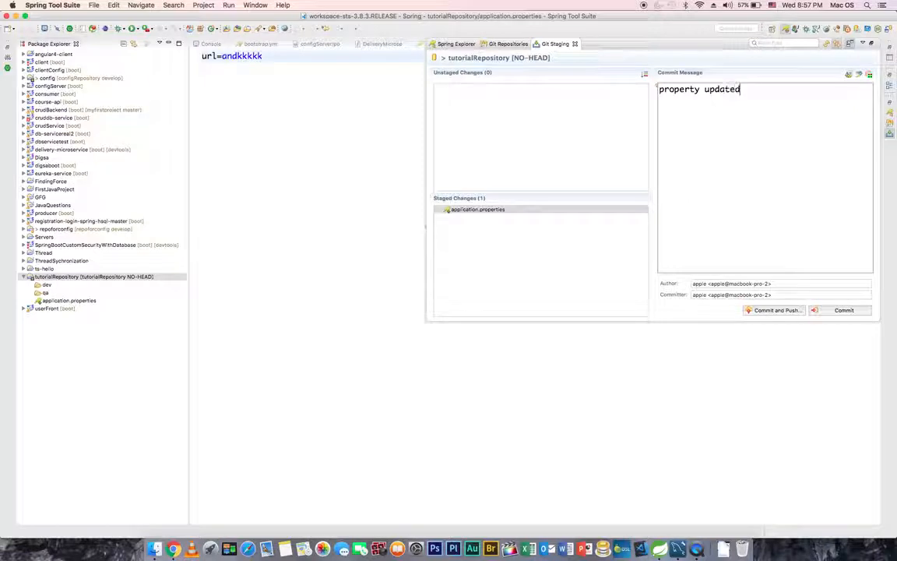
click(777, 311)
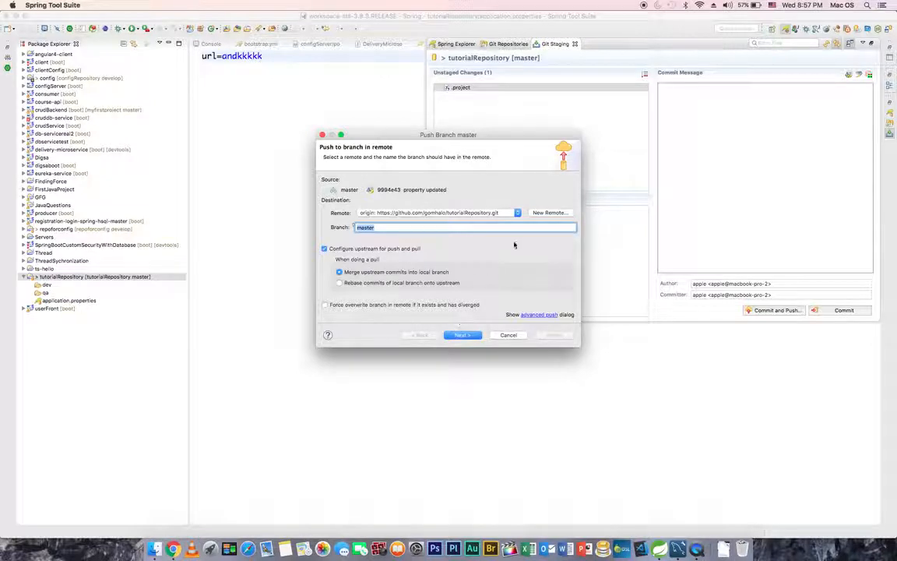
Step: Push the commit to the master branch of the origin remote and dismiss the push results
click(518, 216)
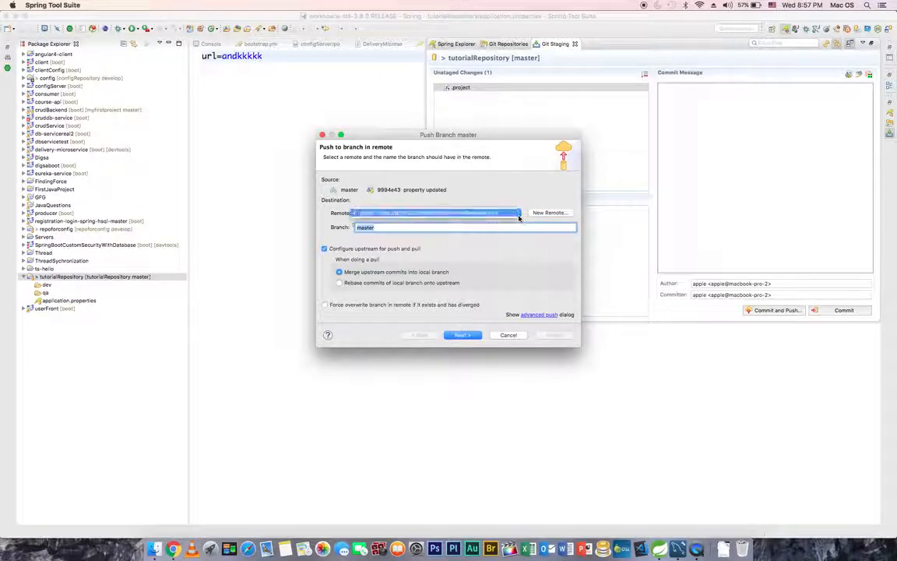
click(518, 193)
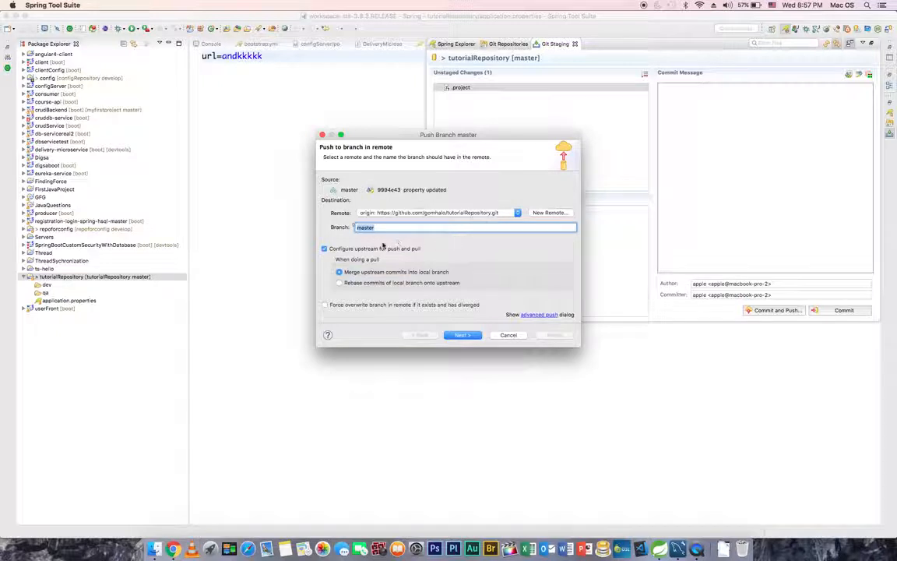
click(456, 336)
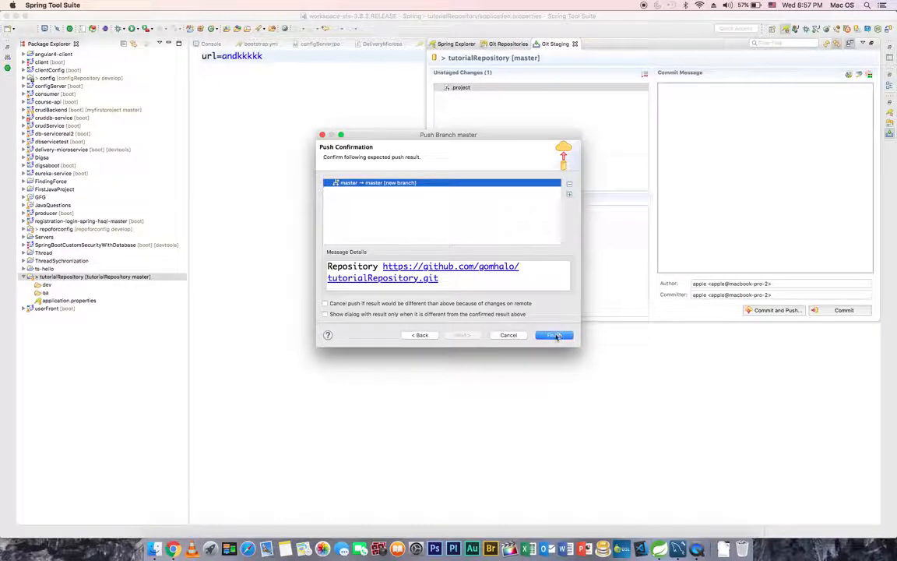
click(557, 335)
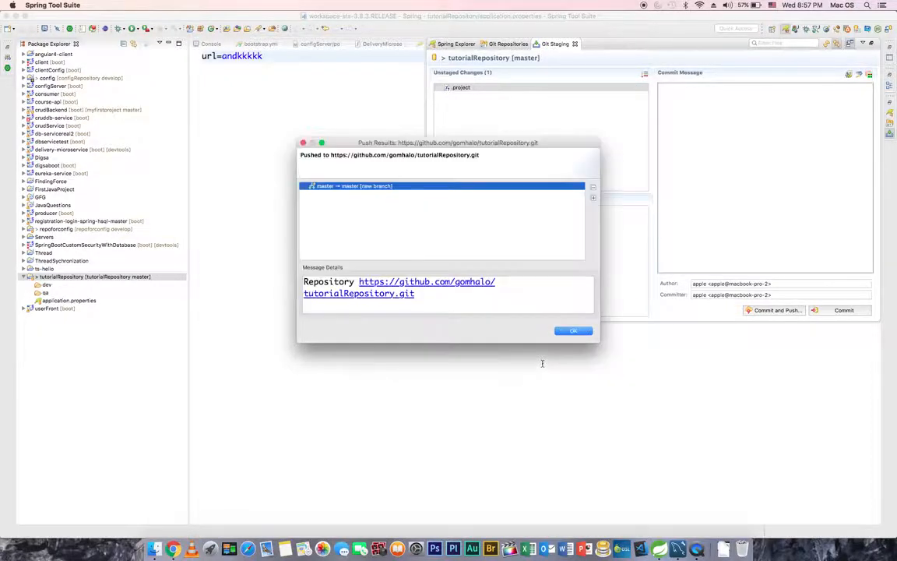
click(574, 331)
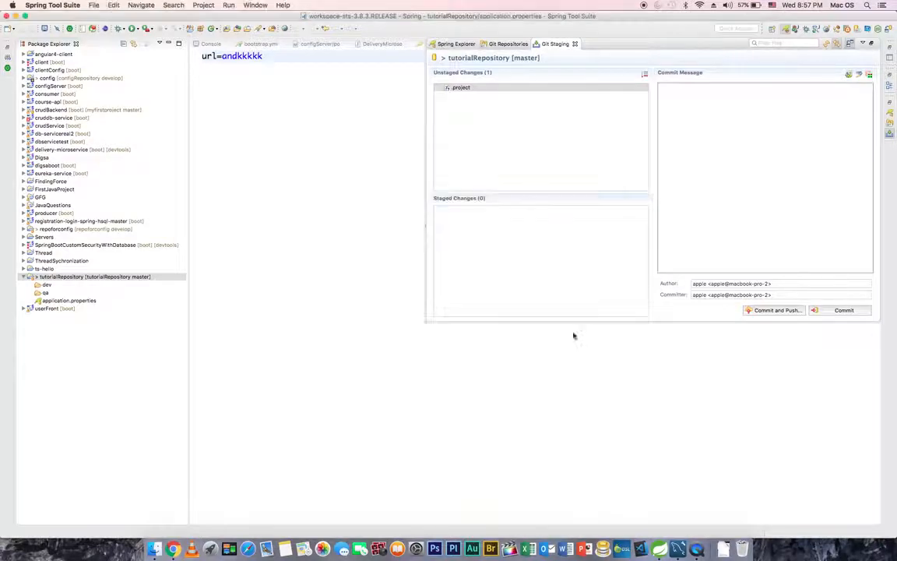
Step: Switch to Chrome, reload the tutorialRepository page on GitHub, and create a branch named develop from master
click(173, 549)
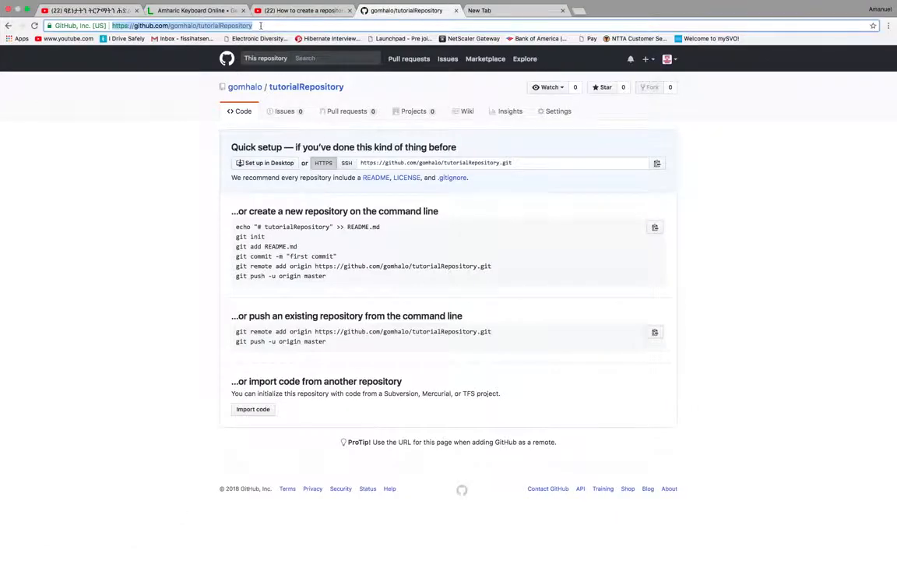
key(Return)
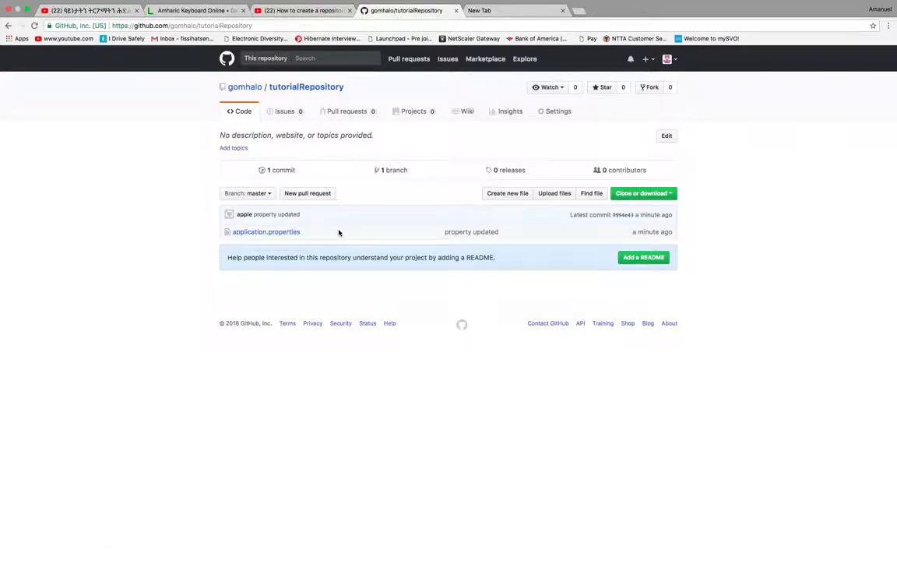
click(269, 195)
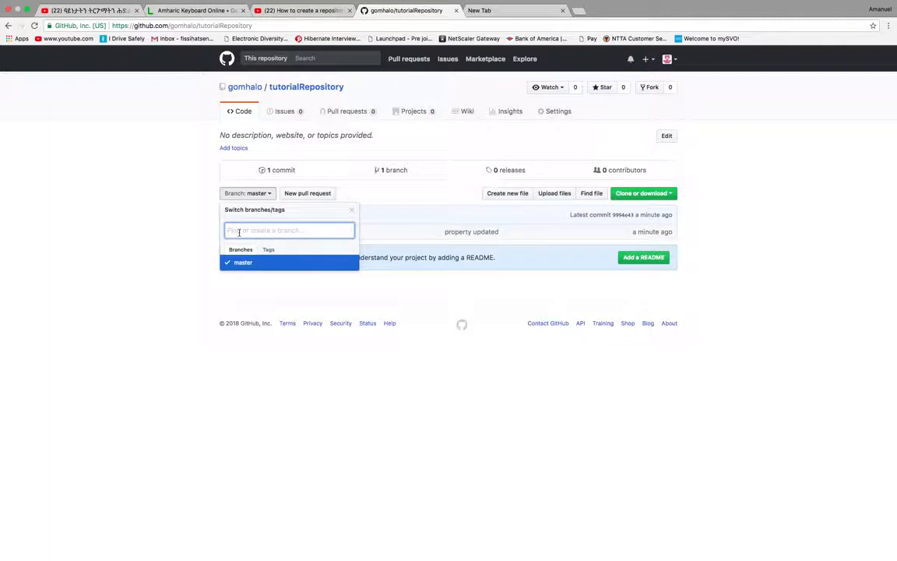
text(de)
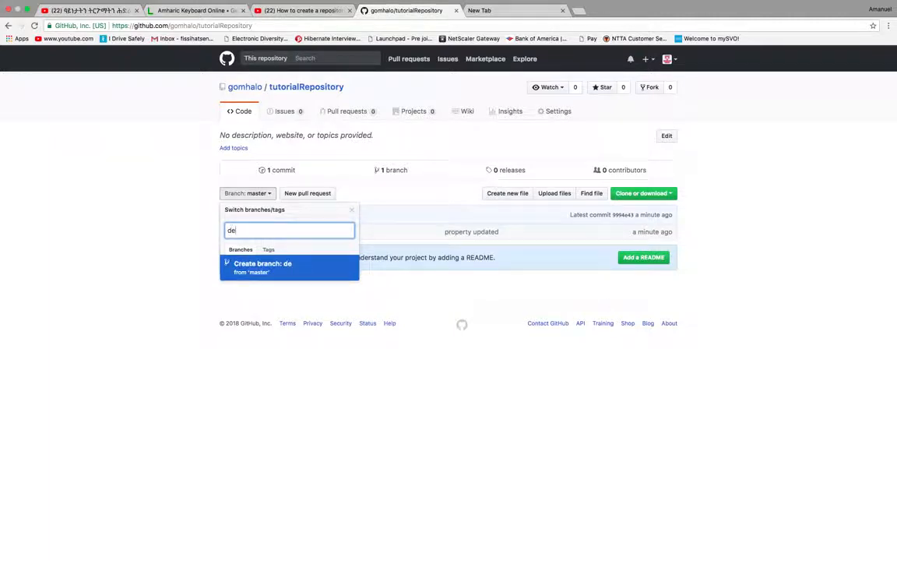
text(velop)
key(Return)
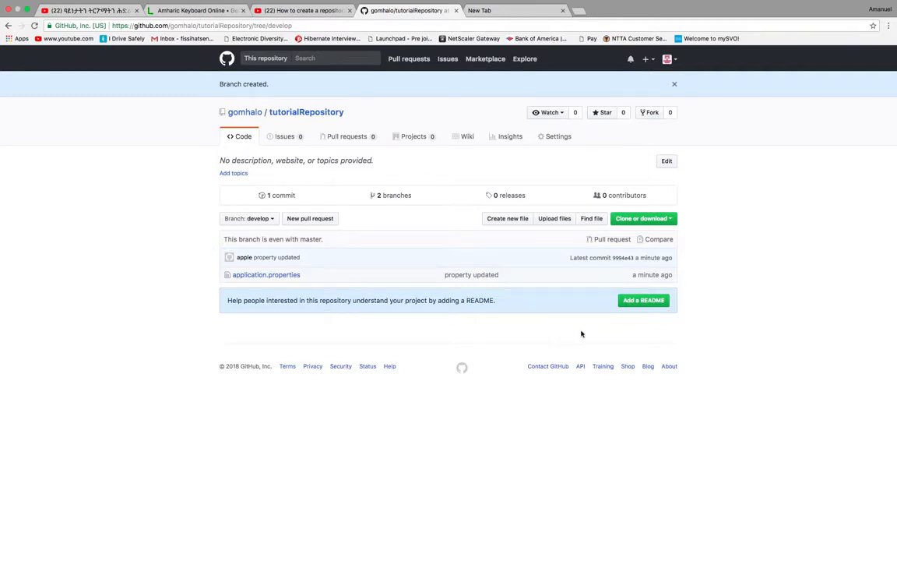
mouse_move(724, 555)
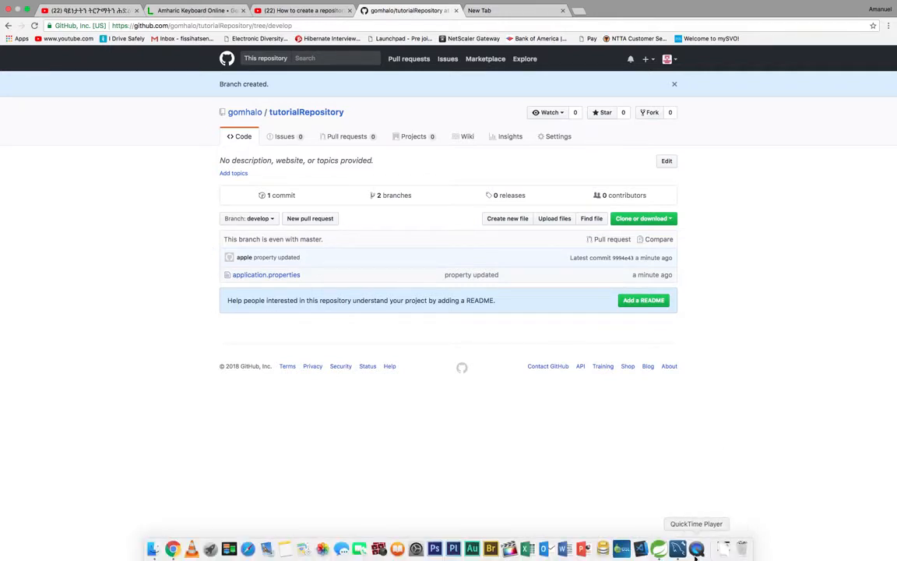